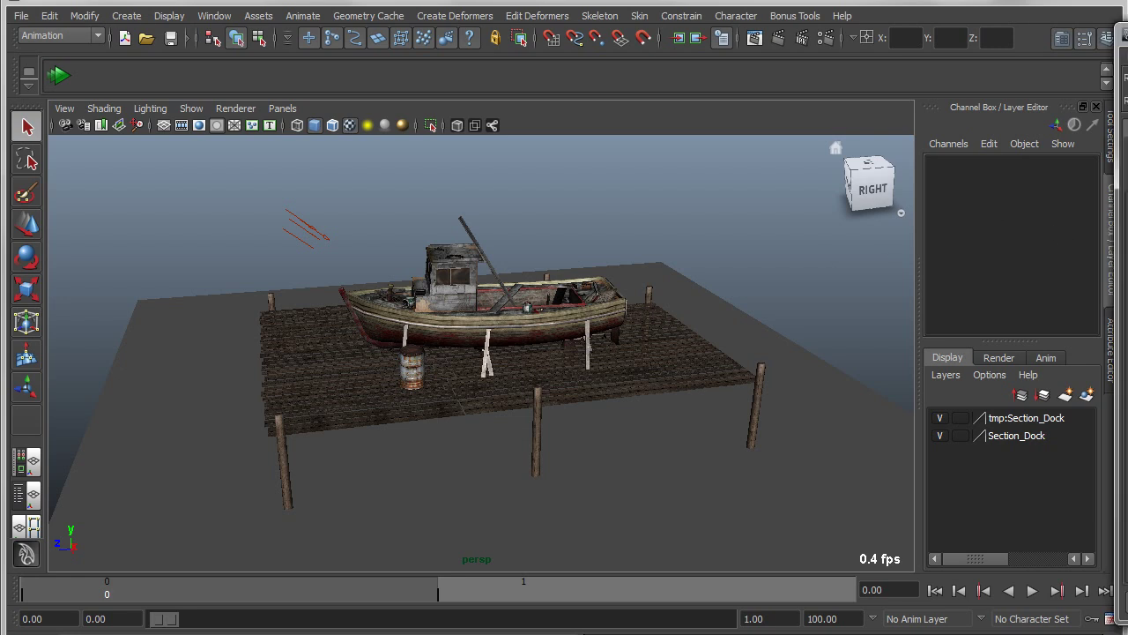
Set the scene's renderer to TURTLE and look over its common and TURTLE-specific render settings
{"action": "left_click_drag", "start_coordinate": [1112, 27], "coordinate": [903, 28]}
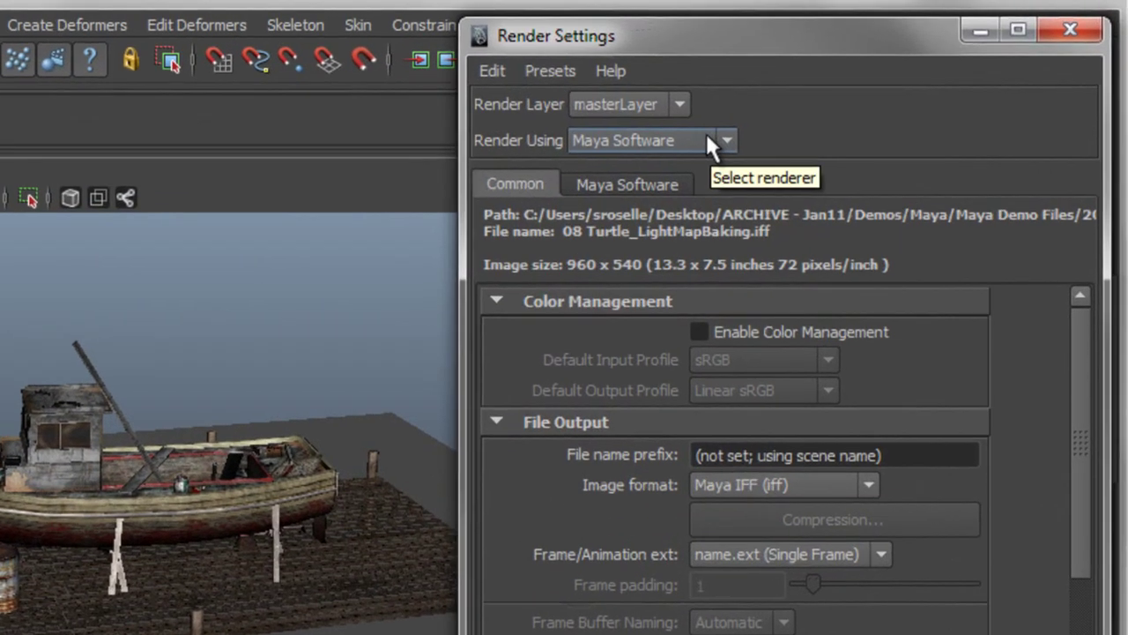
{"action": "left_click", "coordinate": [713, 146]}
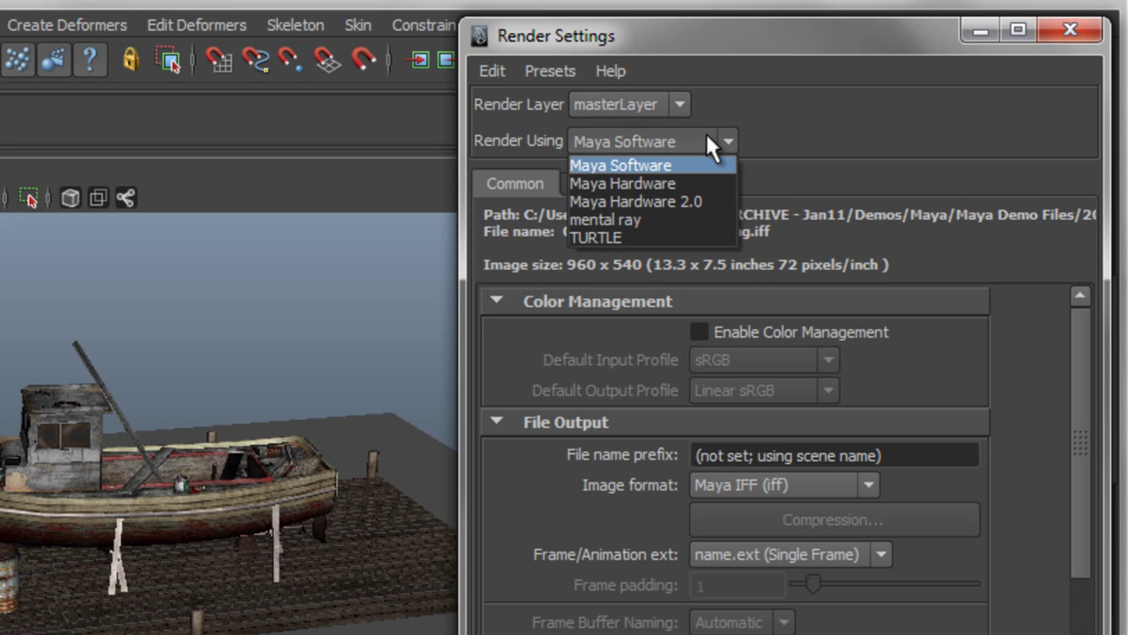
{"action": "left_click", "coordinate": [623, 236]}
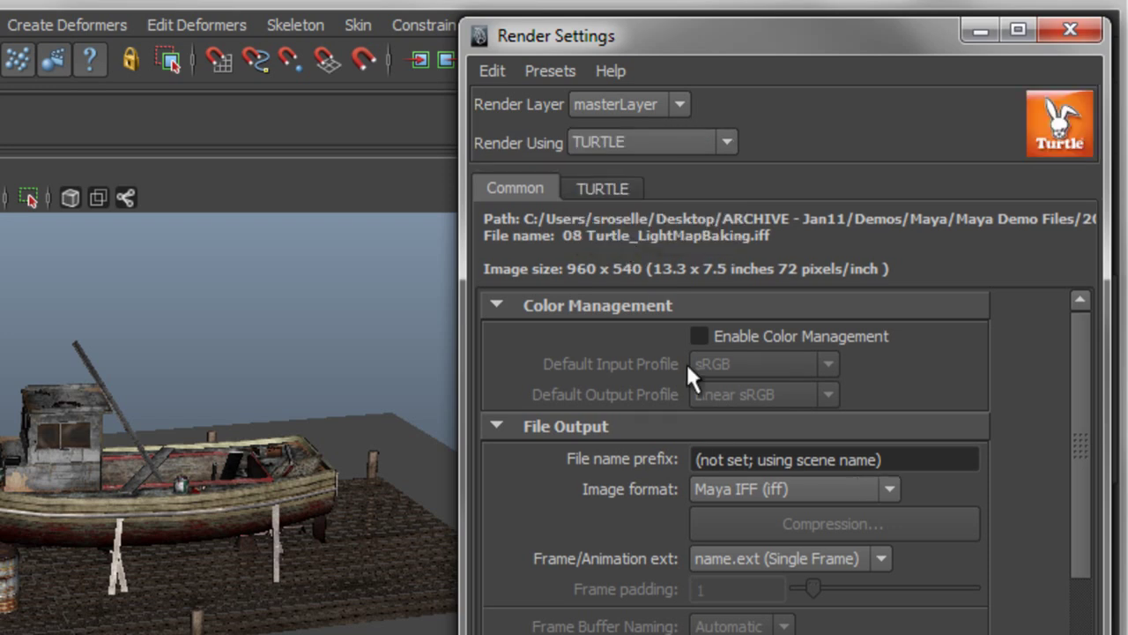
{"action": "left_click", "coordinate": [614, 192]}
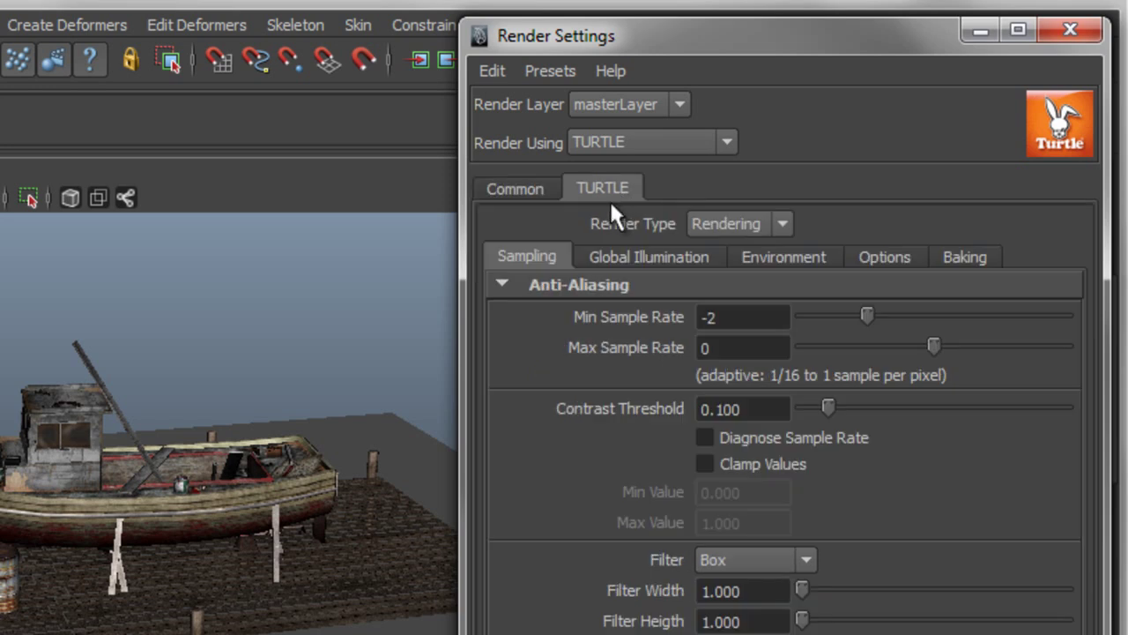
{"action": "left_click", "coordinate": [513, 186]}
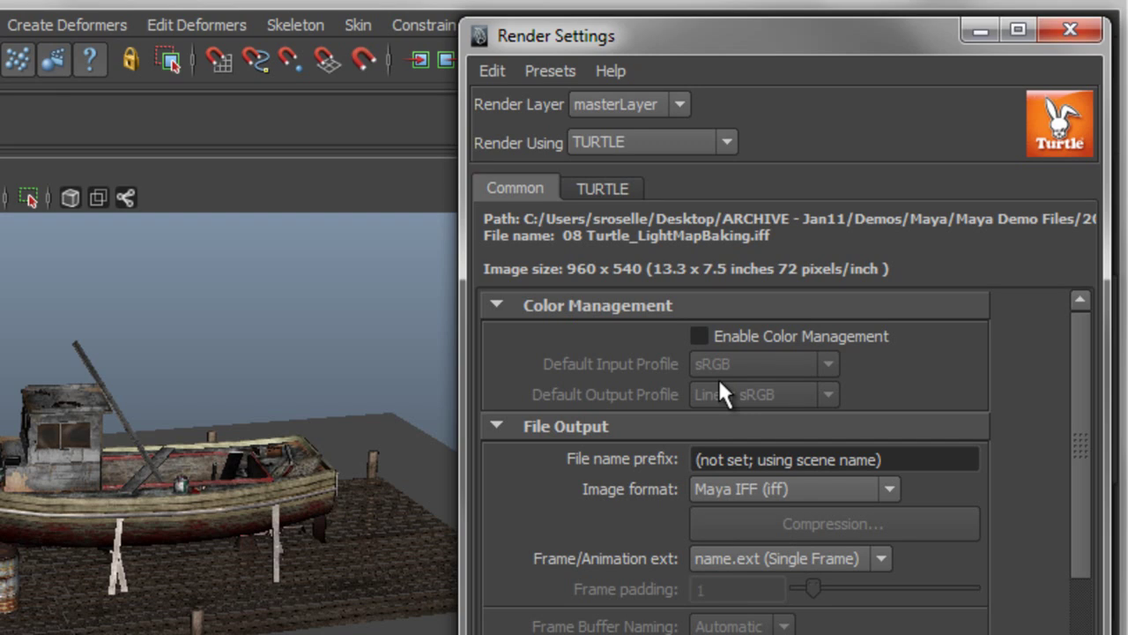
{"action": "scroll", "coordinate": [745, 612], "scroll_direction": "down", "scroll_amount": 8}
{"action": "scroll", "coordinate": [741, 617], "scroll_direction": "down", "scroll_amount": 2}
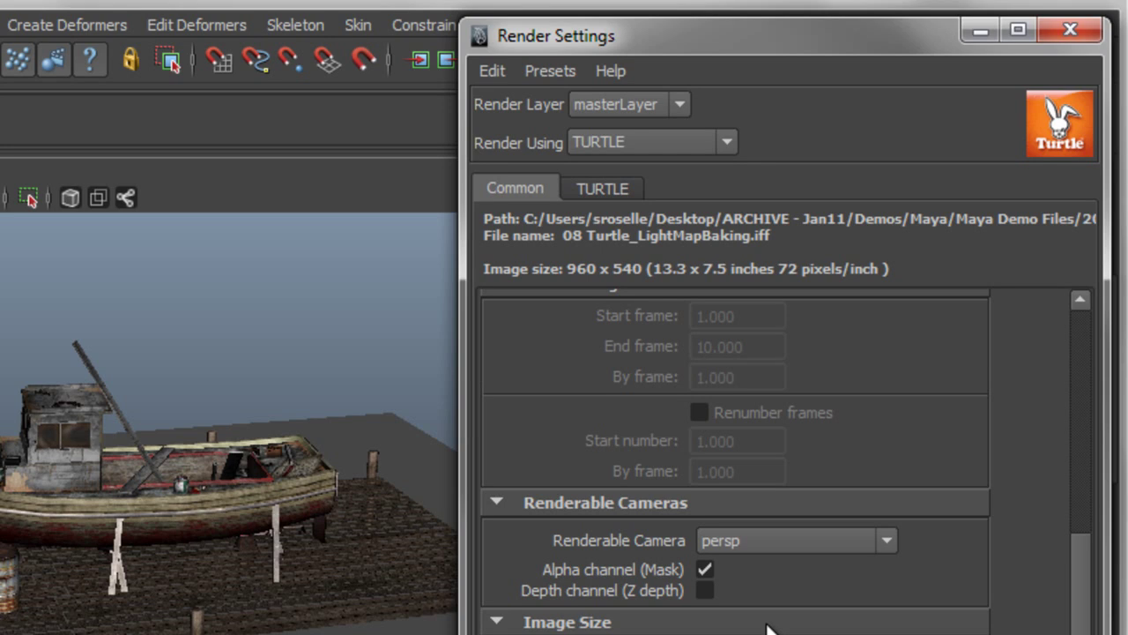
{"action": "left_click", "coordinate": [607, 189]}
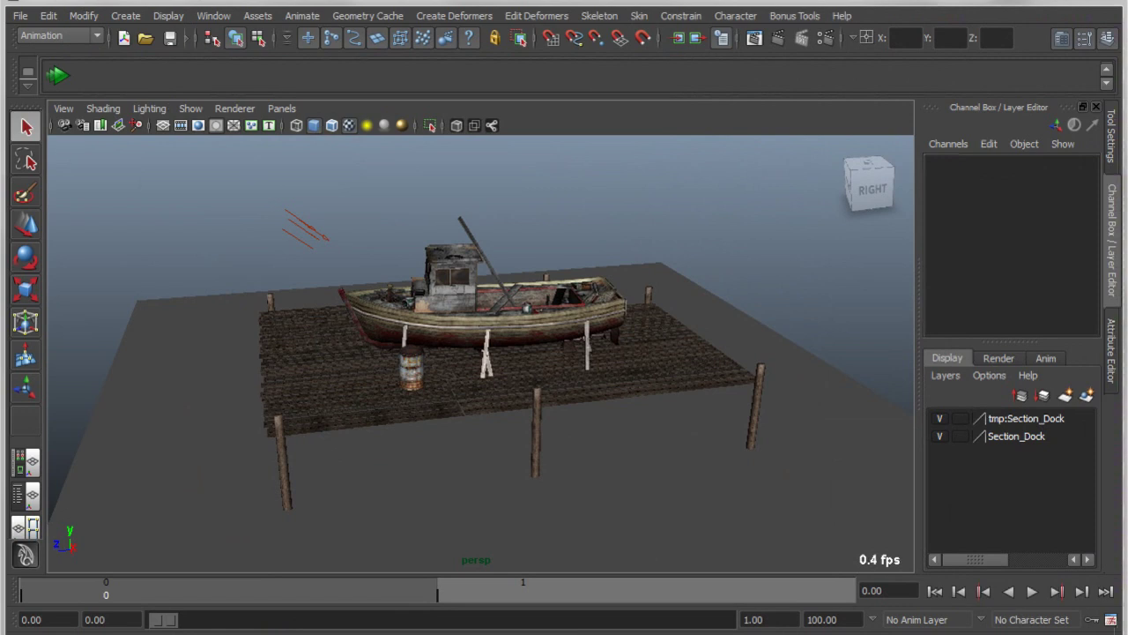
Render the perspective view of the boat and dock with TURTLE
{"action": "left_click_drag", "start_coordinate": [483, 399], "coordinate": [507, 386], "text": "alt"}
{"action": "left_click_drag", "start_coordinate": [390, 327], "coordinate": [414, 309], "text": "alt"}
{"action": "left_click", "coordinate": [777, 39]}
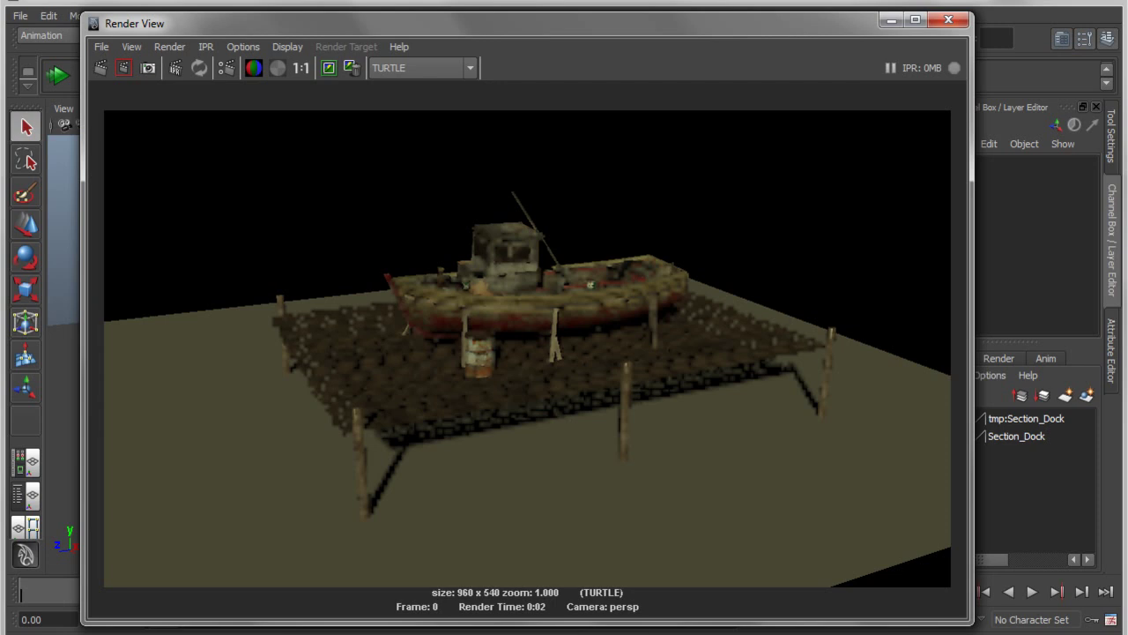
Set the anti-aliasing minimum sample rate to 1 and the maximum to 2, and re-render the view
{"action": "left_click_drag", "start_coordinate": [937, 43], "coordinate": [895, 27]}
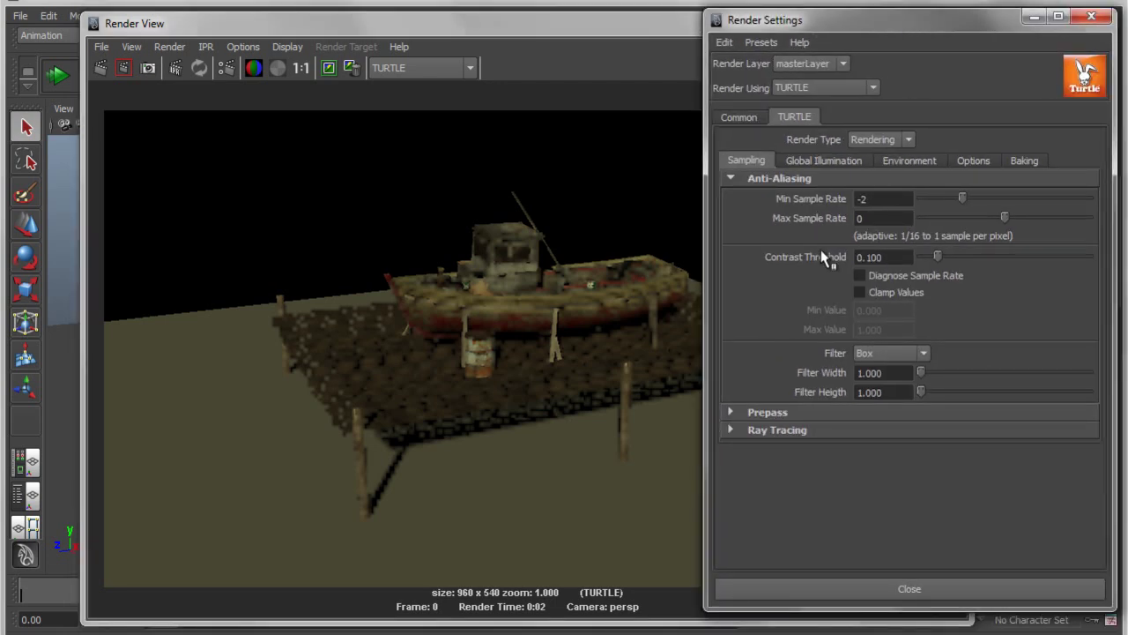
{"action": "double_click", "coordinate": [870, 200]}
{"action": "type", "text": "1"}
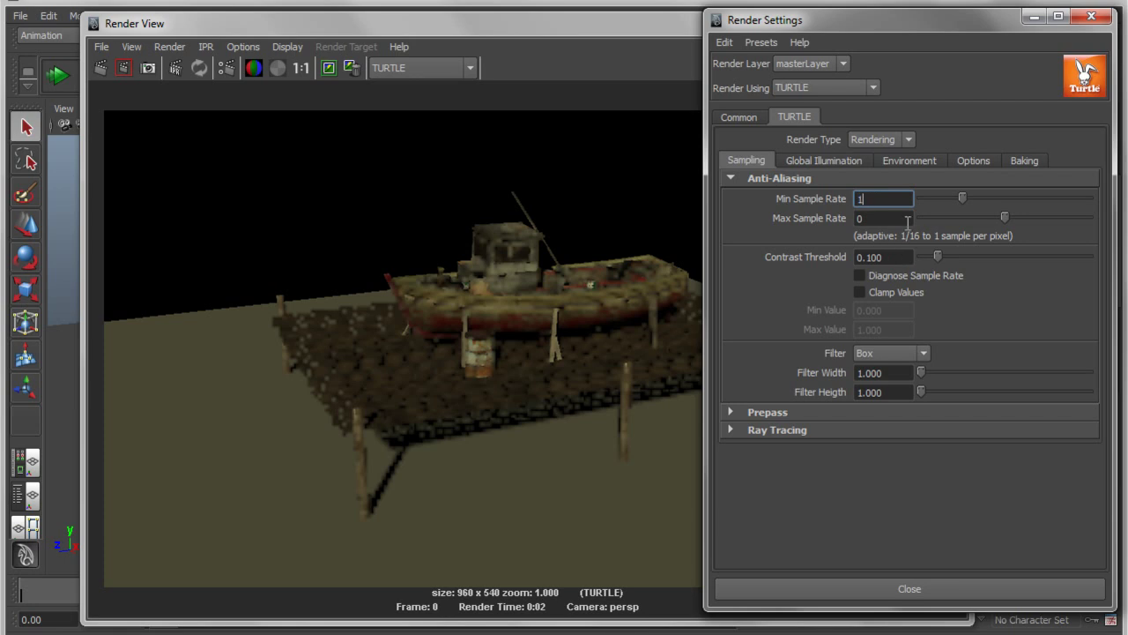
{"action": "key", "text": "Tab"}
{"action": "type", "text": "2"}
{"action": "key", "text": "Return"}
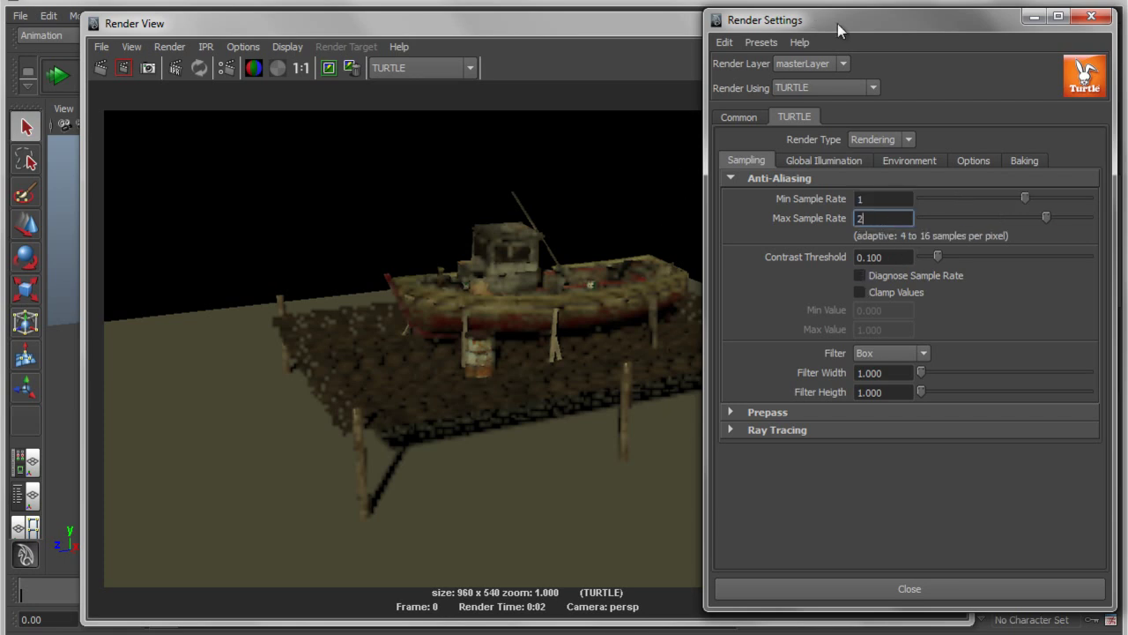
{"action": "left_click", "coordinate": [1091, 16]}
{"action": "left_click", "coordinate": [104, 69]}
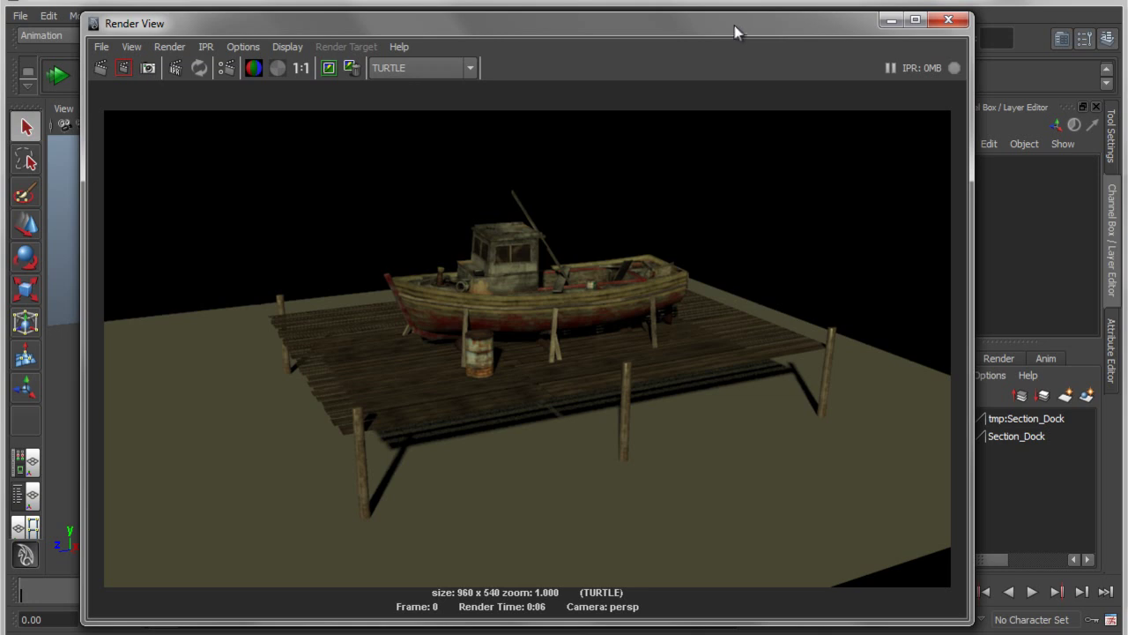
Render the boat and dock from the shadowed opposite side
{"action": "left_click_drag", "start_coordinate": [738, 30], "coordinate": [793, 634]}
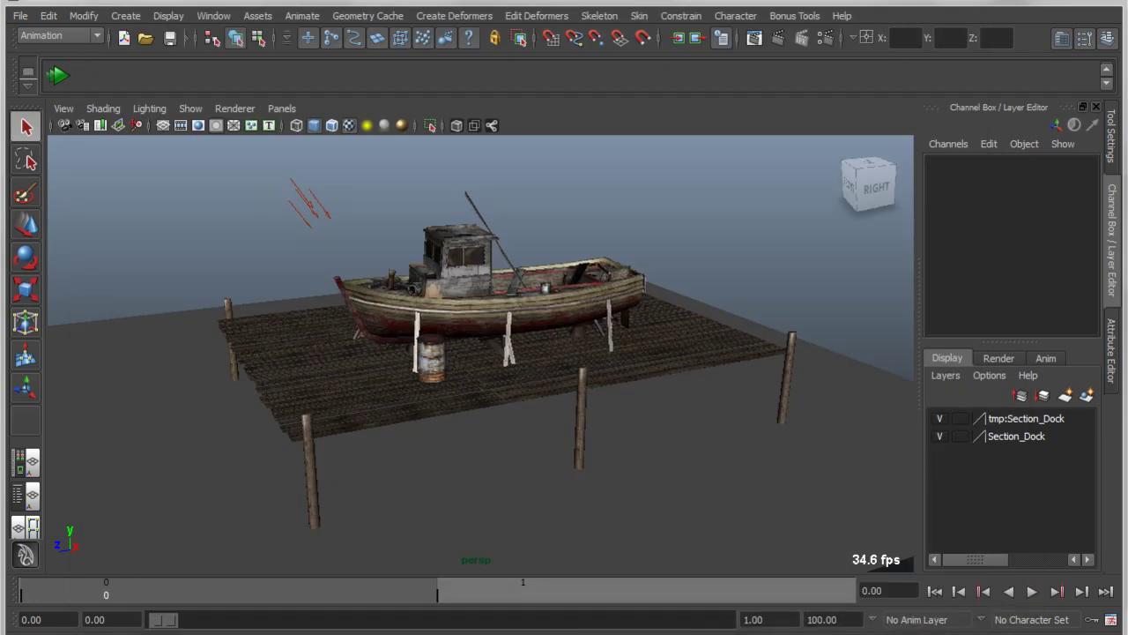
{"action": "left_click_drag", "start_coordinate": [522, 427], "coordinate": [573, 406], "text": "alt"}
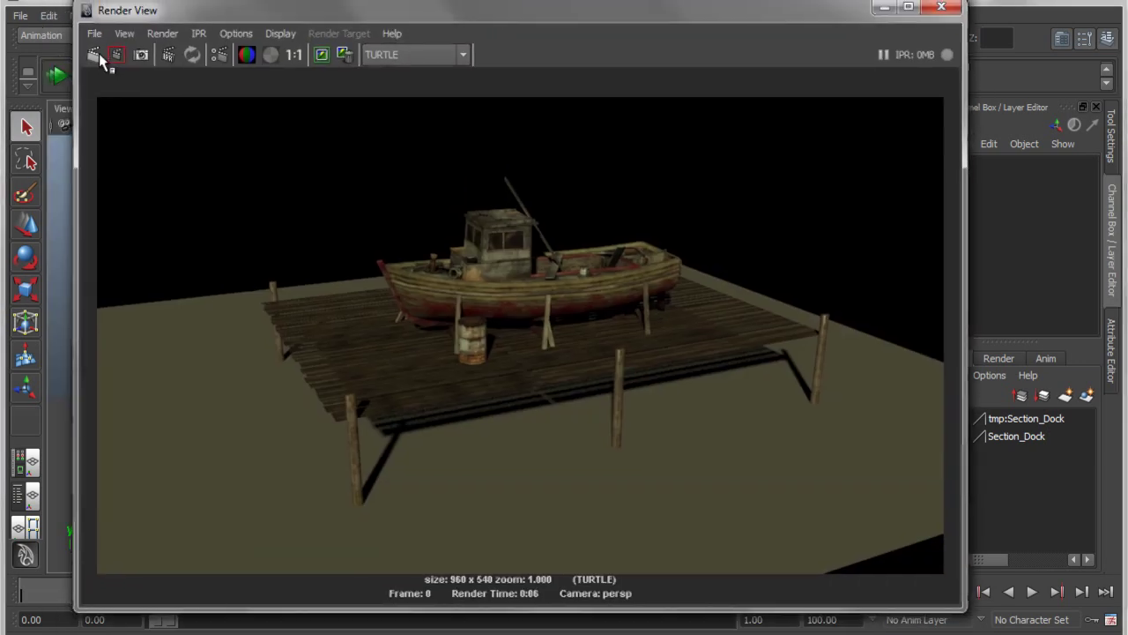
{"action": "left_click", "coordinate": [97, 54]}
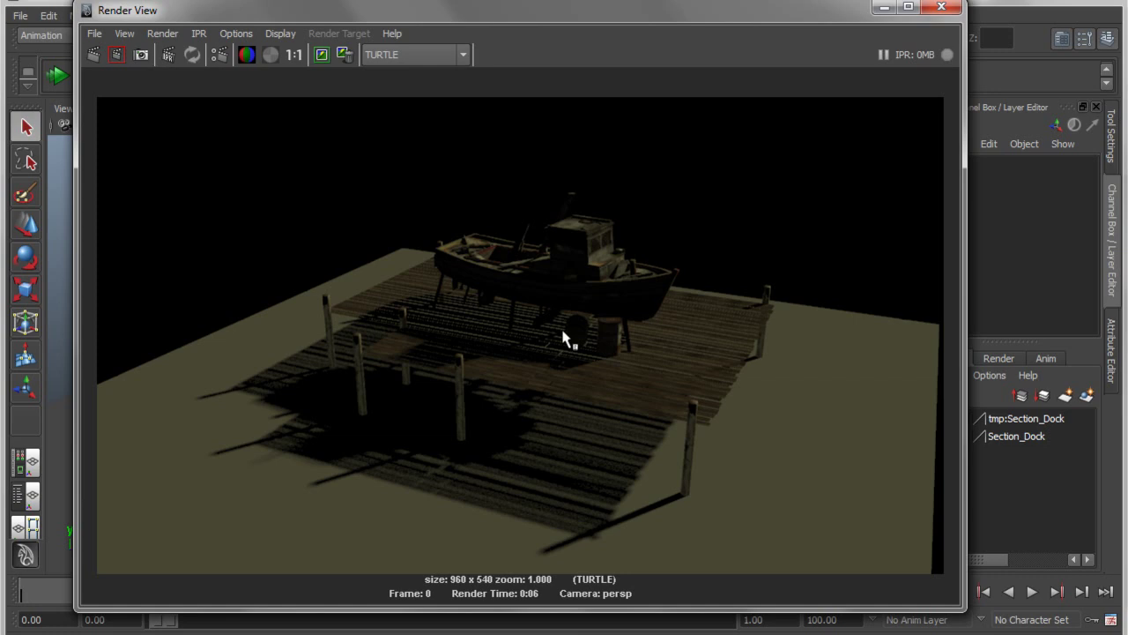
Enable global illumination with Final Gather as the primary method, and re-render the view
{"action": "left_click_drag", "start_coordinate": [1127, 11], "coordinate": [916, 8]}
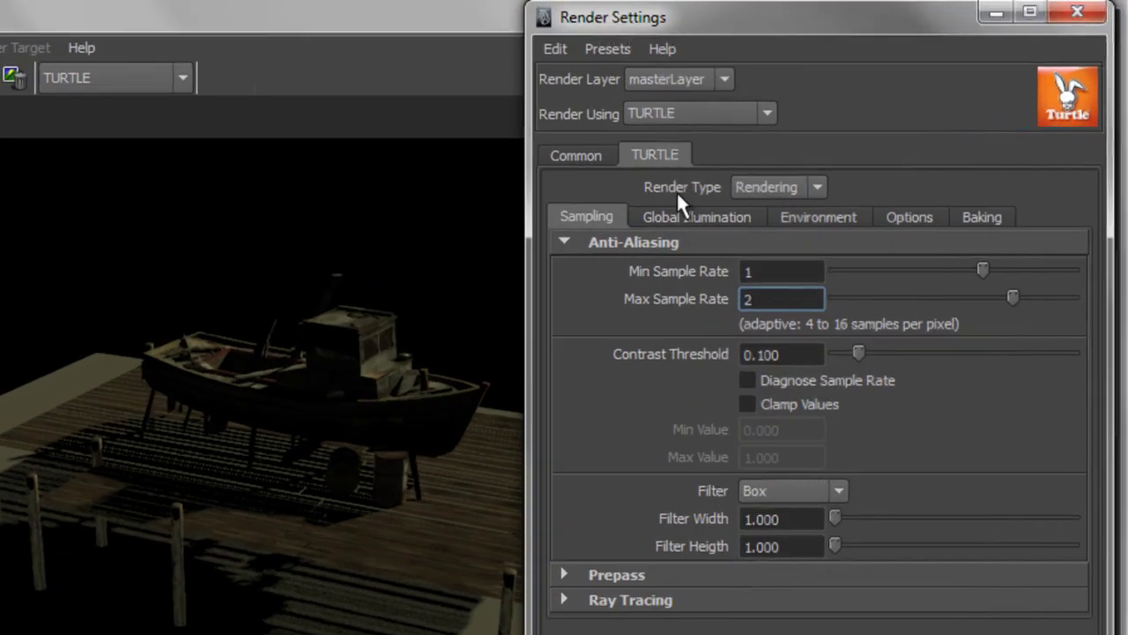
{"action": "left_click", "coordinate": [811, 150]}
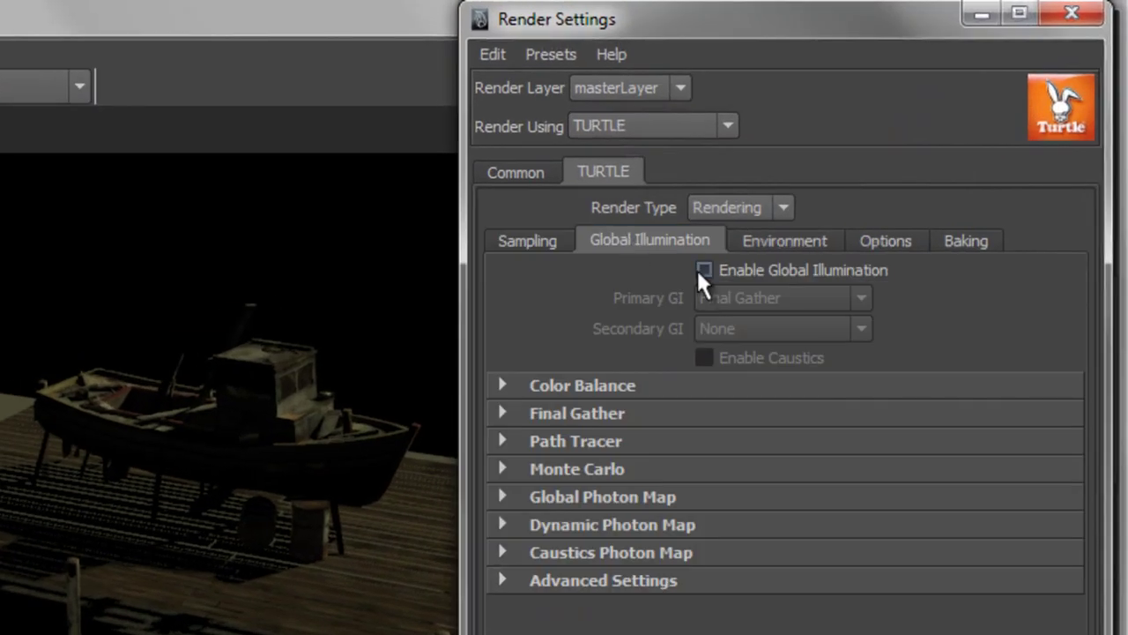
{"action": "left_click", "coordinate": [708, 269]}
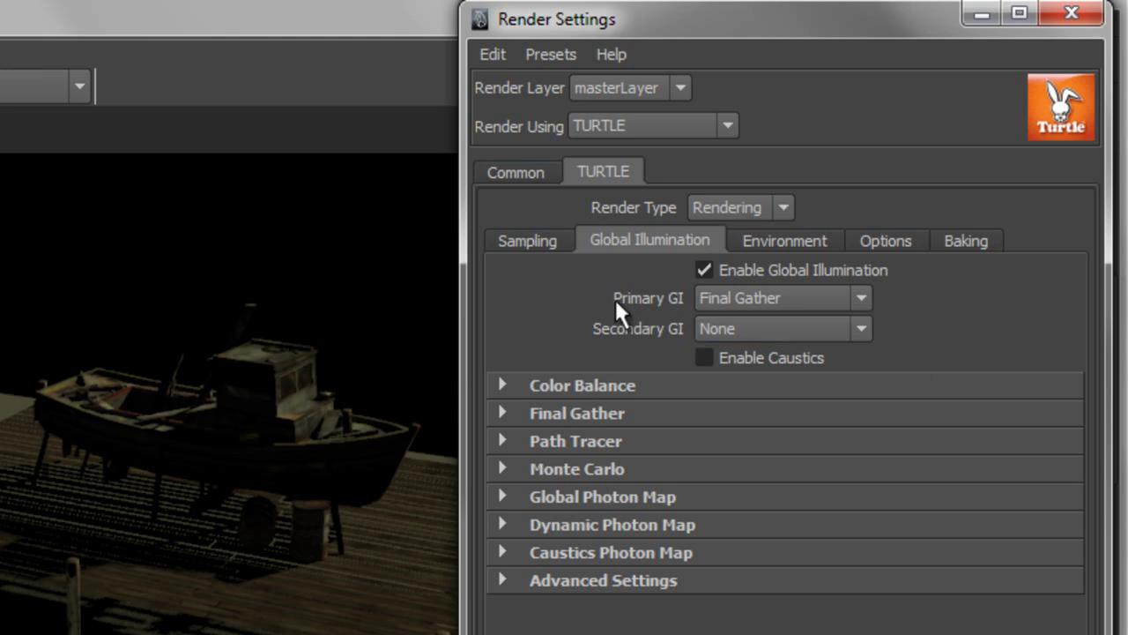
{"action": "left_click", "coordinate": [772, 298]}
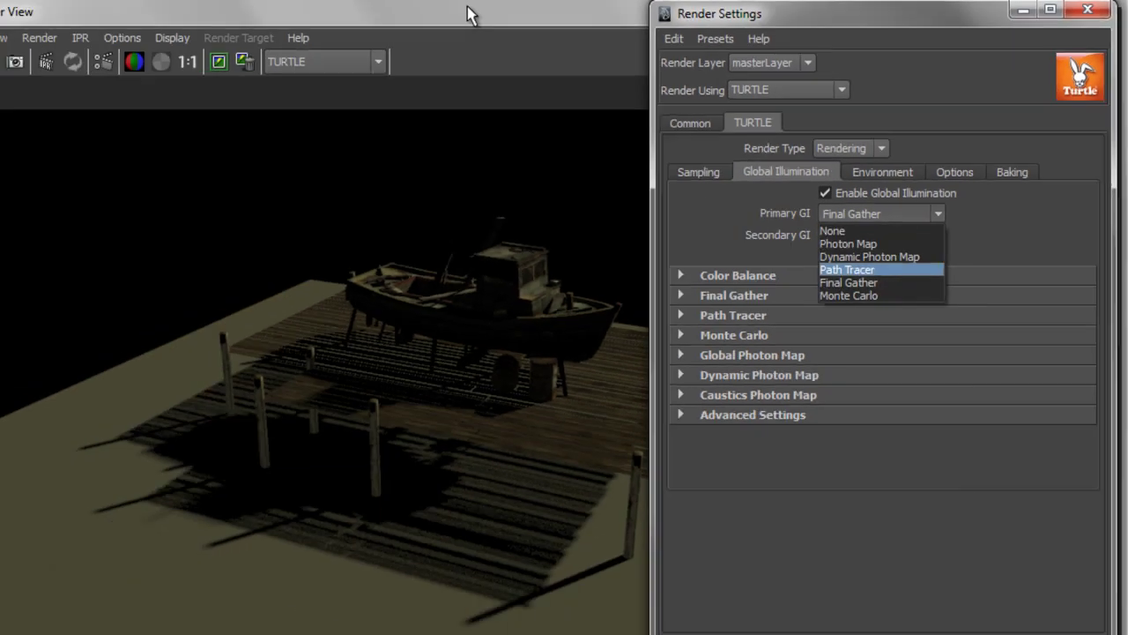
{"action": "left_click", "coordinate": [201, 27]}
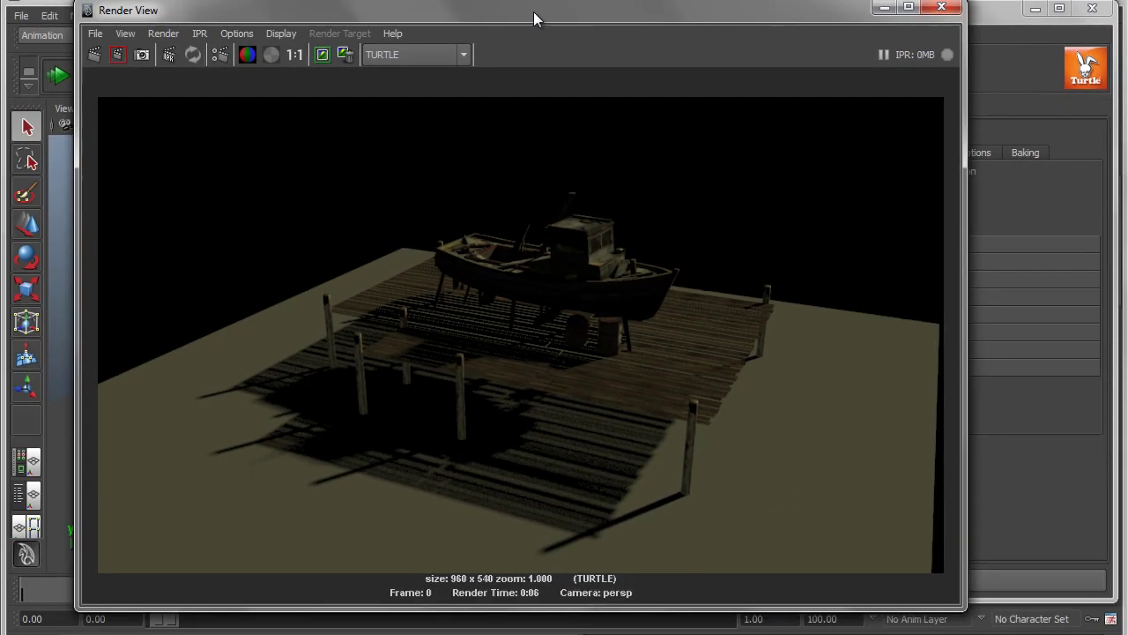
{"action": "left_click", "coordinate": [94, 54]}
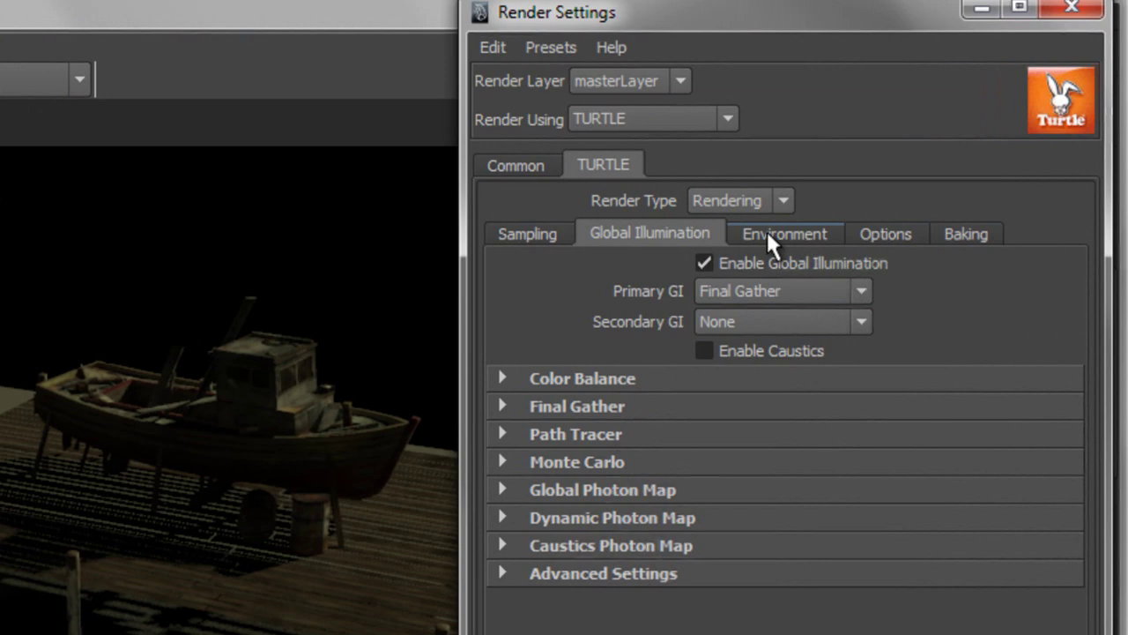
Set the GI environment to Sky Light, check its sky color and image-based lighting options, and re-render the view
{"action": "left_click", "coordinate": [908, 153]}
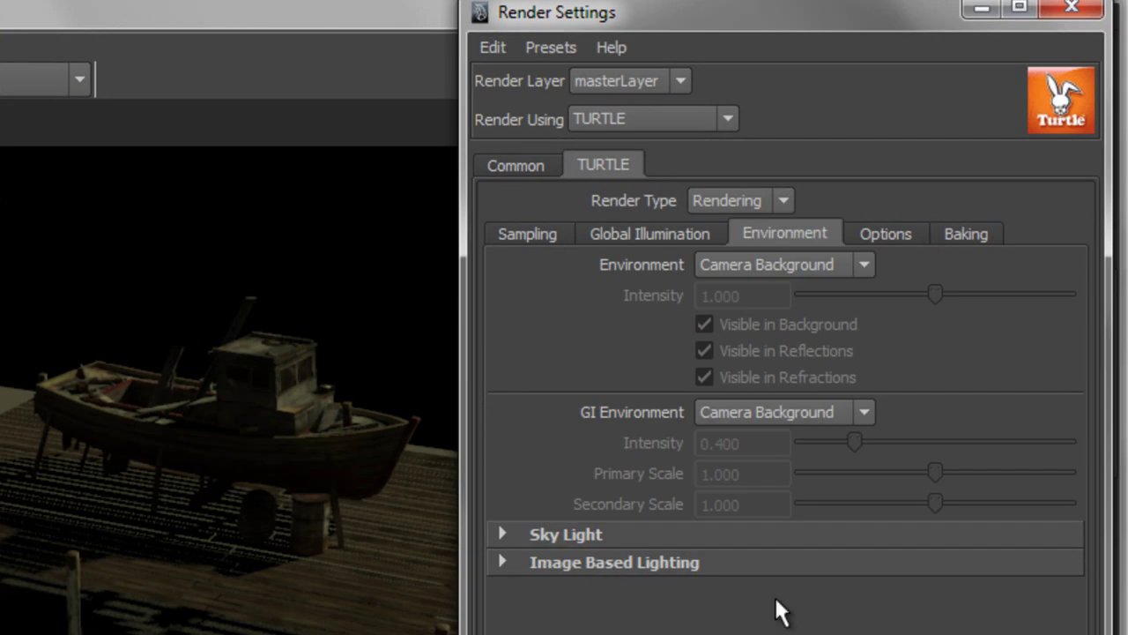
{"action": "left_click", "coordinate": [730, 412]}
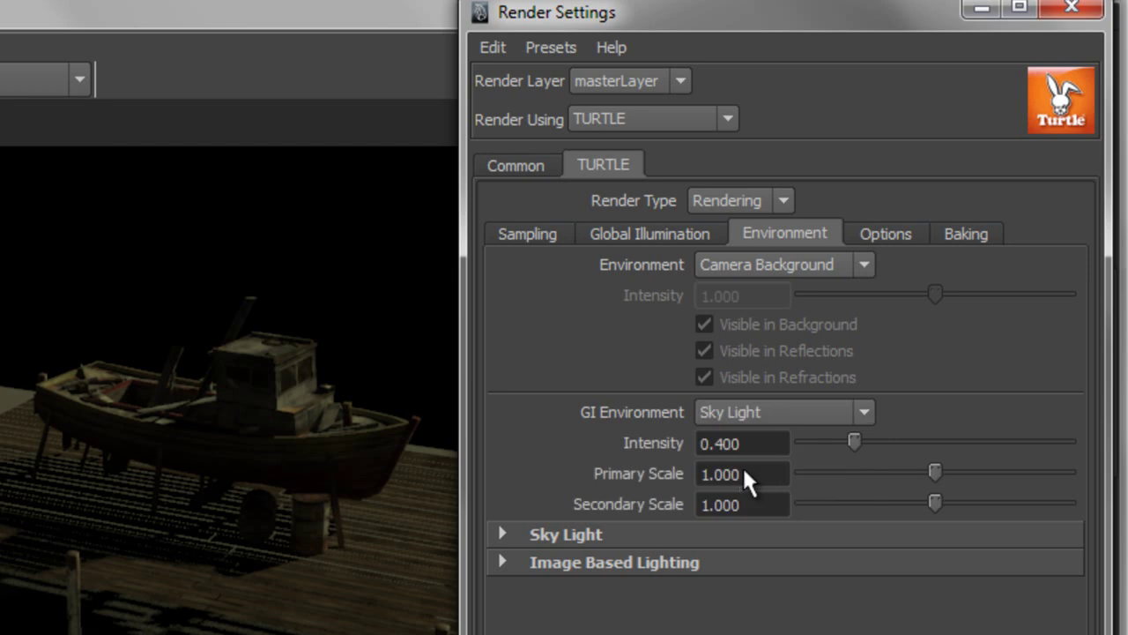
{"action": "left_click", "coordinate": [502, 534]}
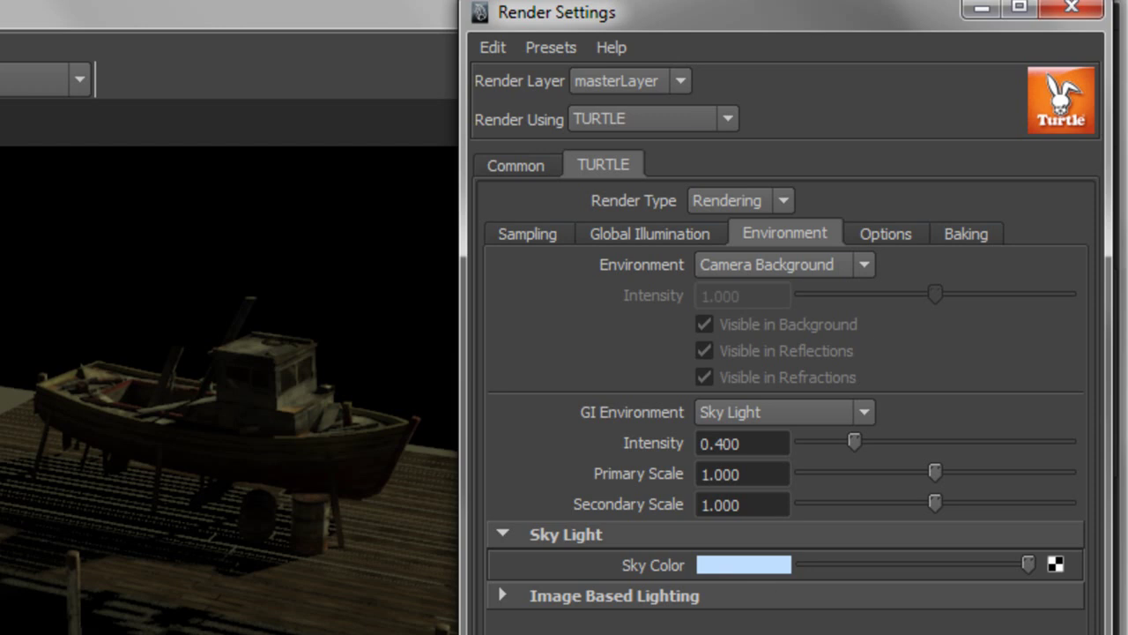
{"action": "left_click", "coordinate": [501, 595]}
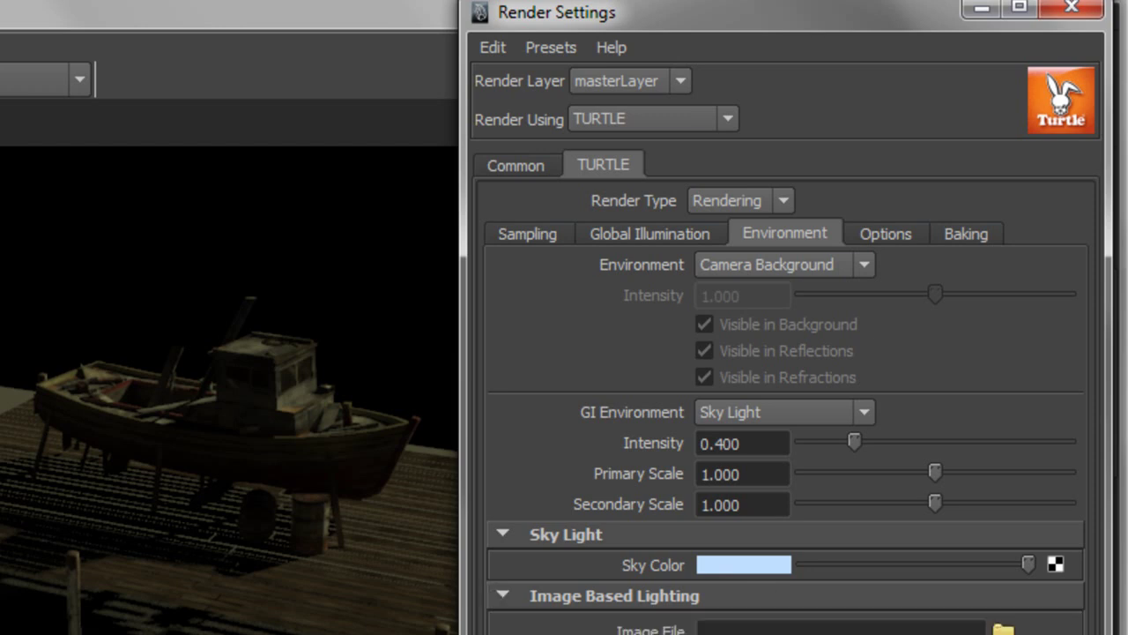
{"action": "left_click", "coordinate": [503, 596]}
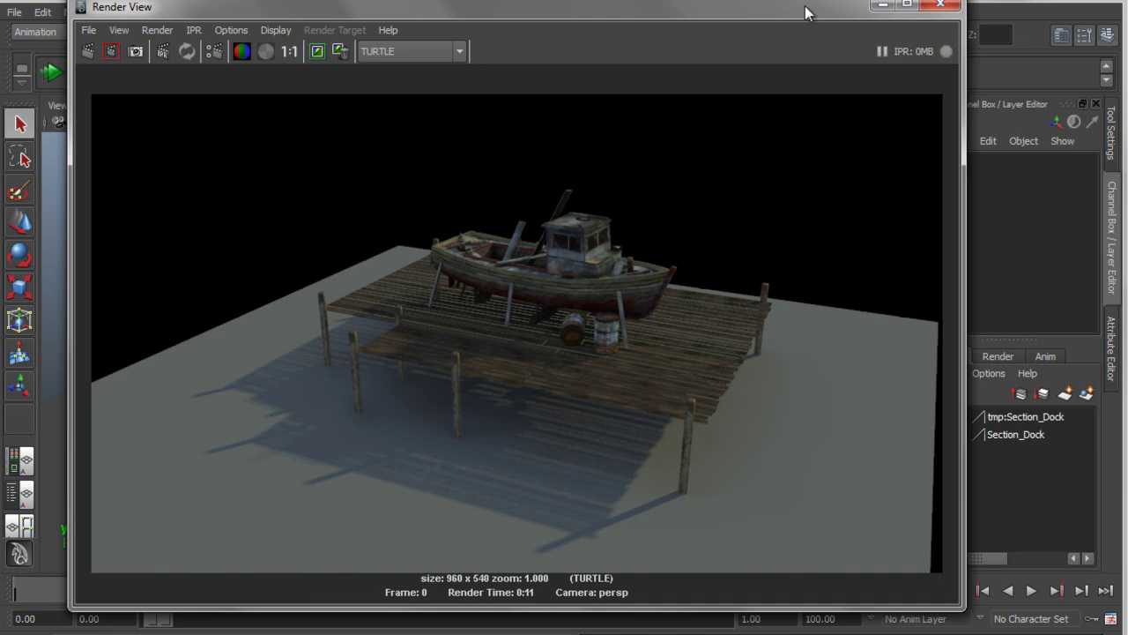
Select the ground plane under the dock and set the TURTLE render type to Baking
{"action": "left_click", "coordinate": [882, 6]}
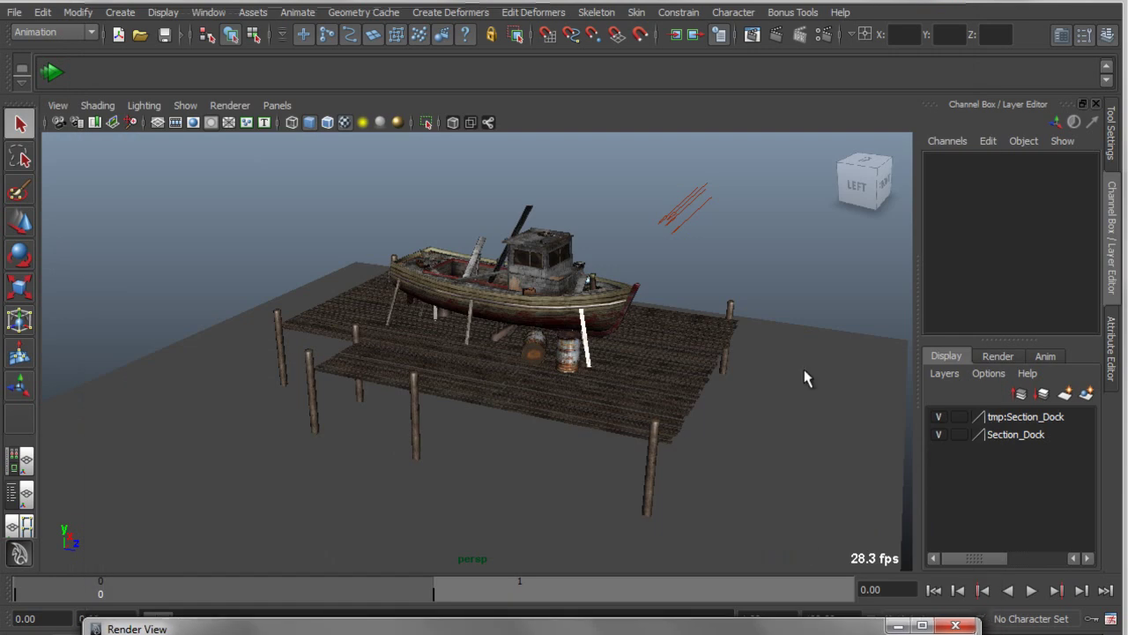
{"action": "left_click", "coordinate": [816, 397]}
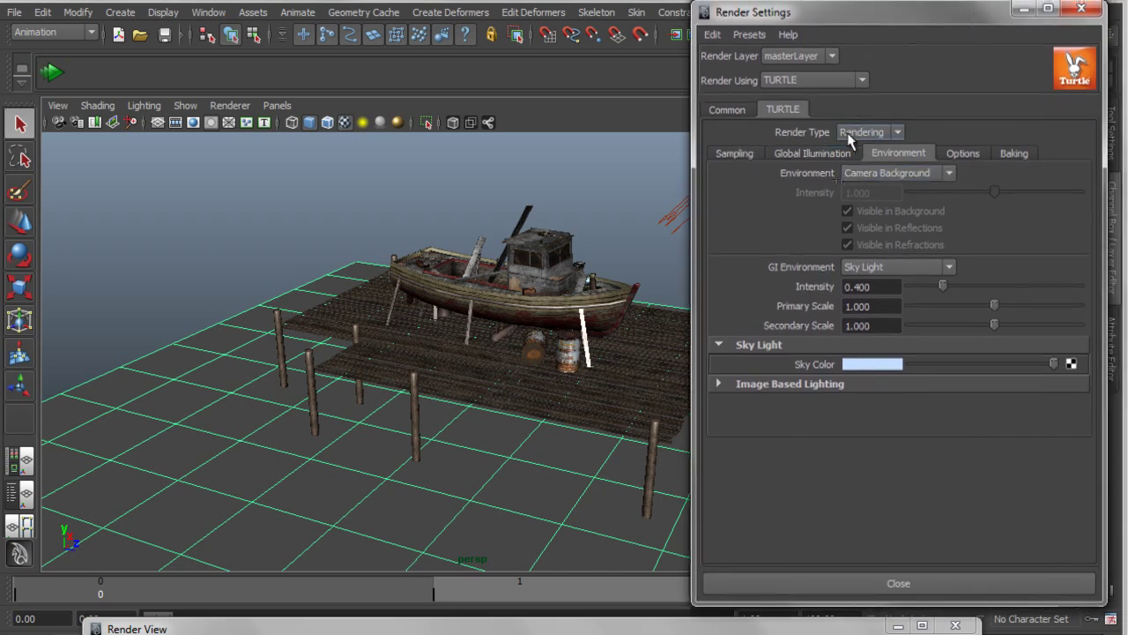
{"action": "left_click", "coordinate": [855, 133]}
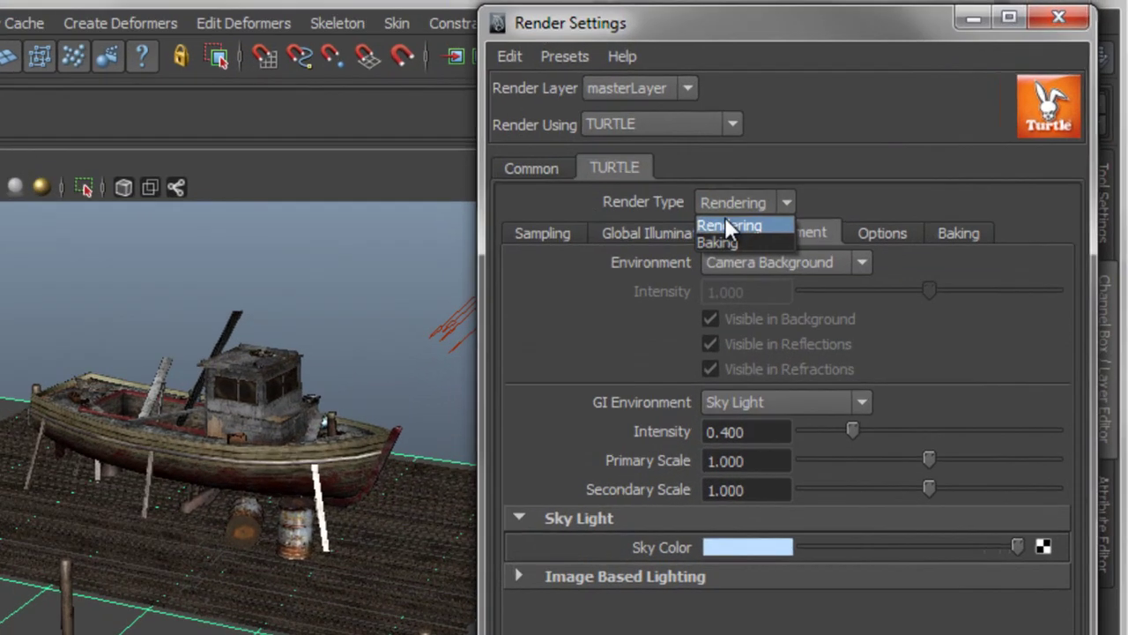
{"action": "left_click", "coordinate": [852, 160]}
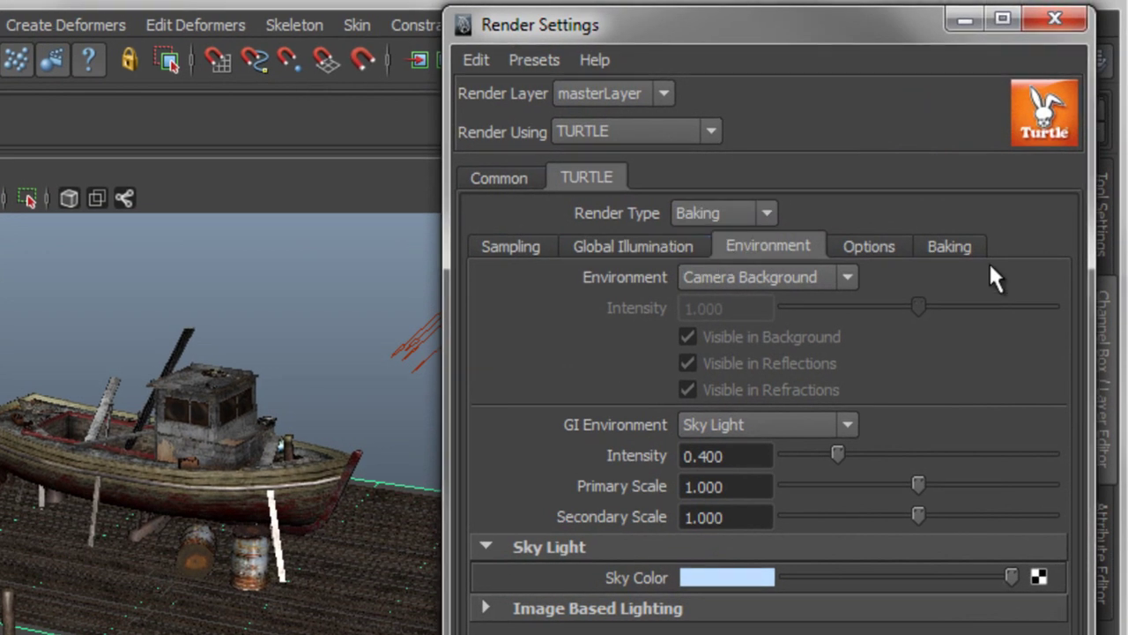
Set the bake output to Texture and check that the targets are limited to the selected surfaces
{"action": "left_click", "coordinate": [958, 242]}
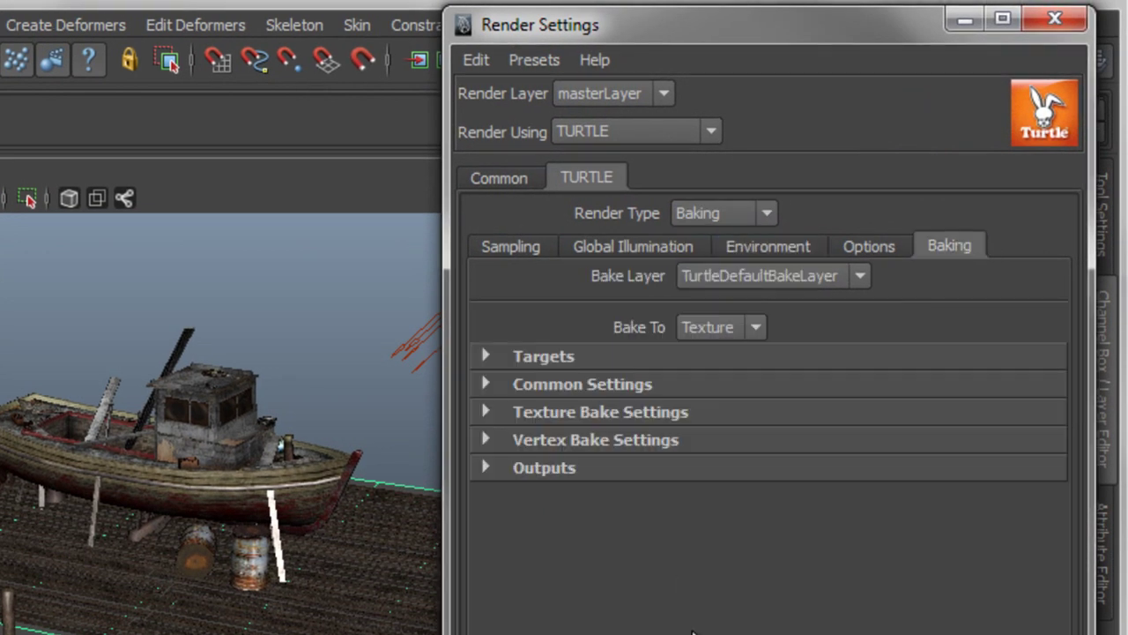
{"action": "left_click", "coordinate": [706, 324]}
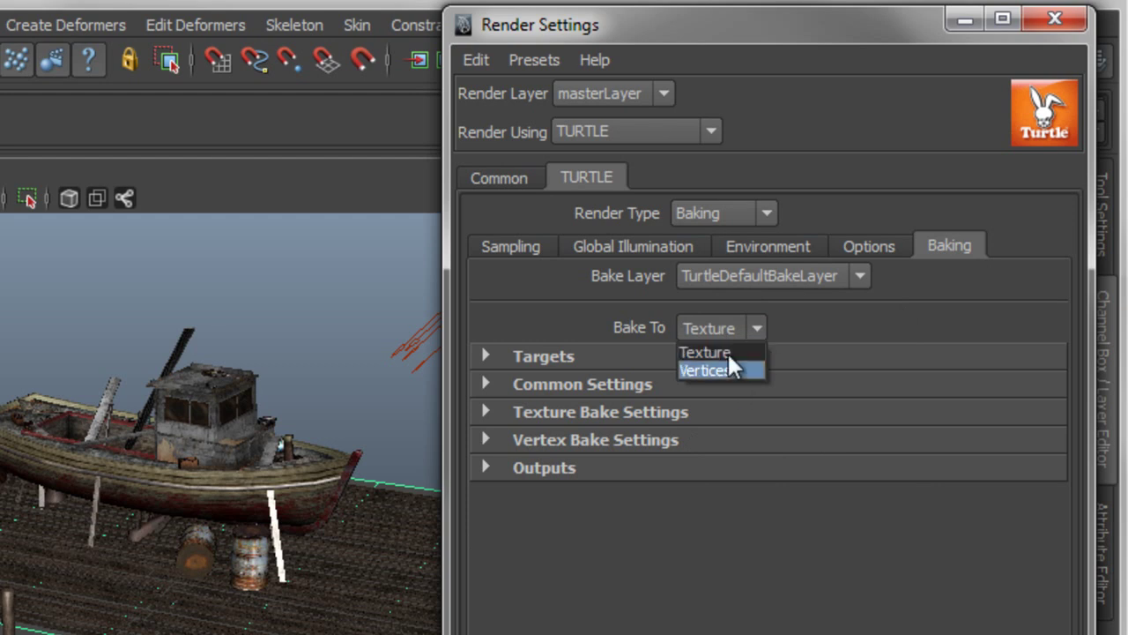
{"action": "left_click", "coordinate": [727, 353]}
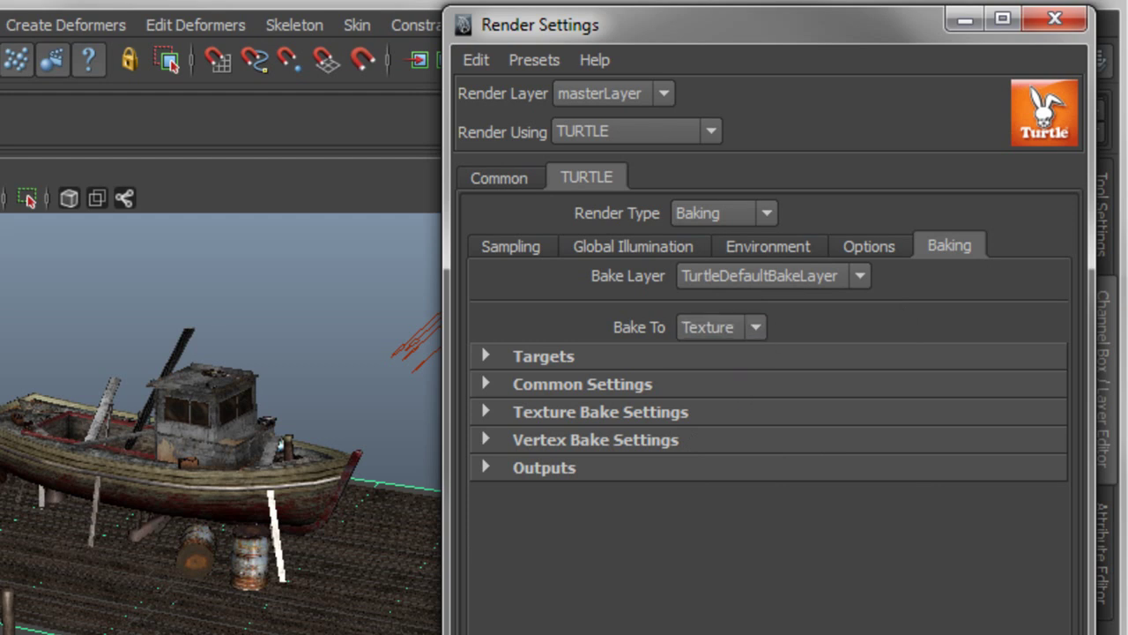
{"action": "left_click", "coordinate": [486, 355]}
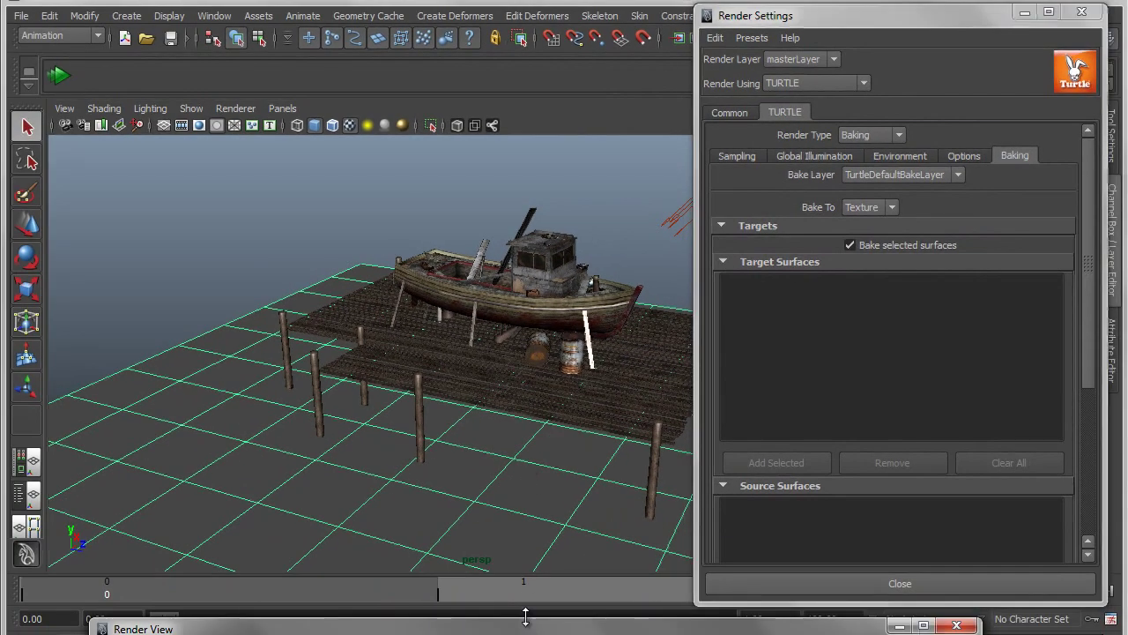
Bake the selected ground plane's lighting and compare the baked texture in the Render View with the scene
{"action": "left_click_drag", "start_coordinate": [529, 622], "coordinate": [499, 9]}
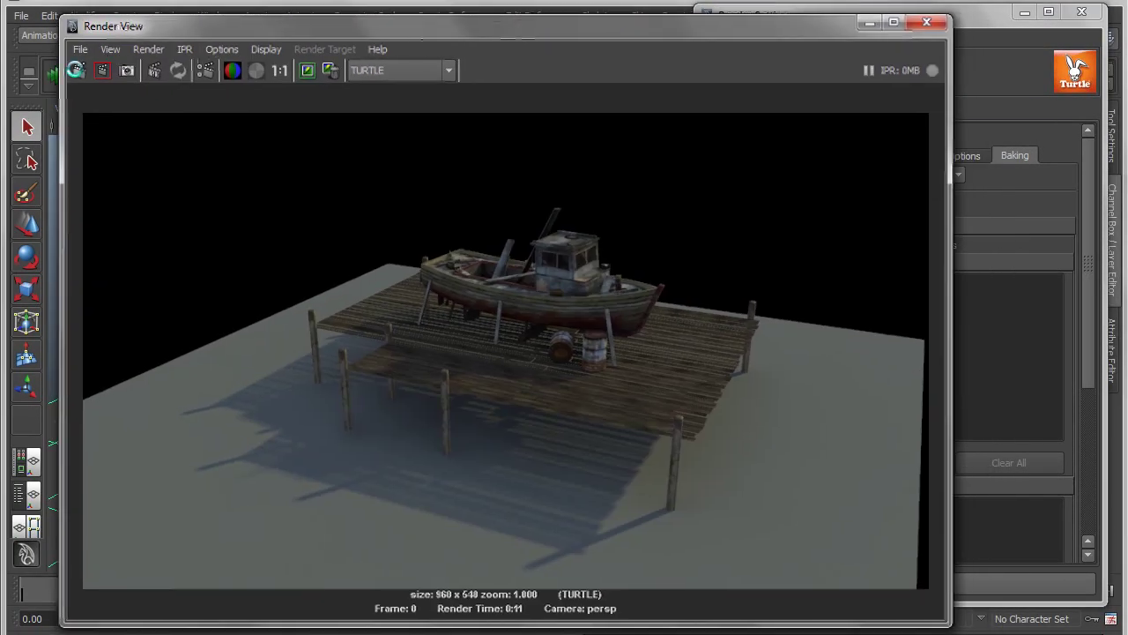
{"action": "left_click", "coordinate": [77, 69]}
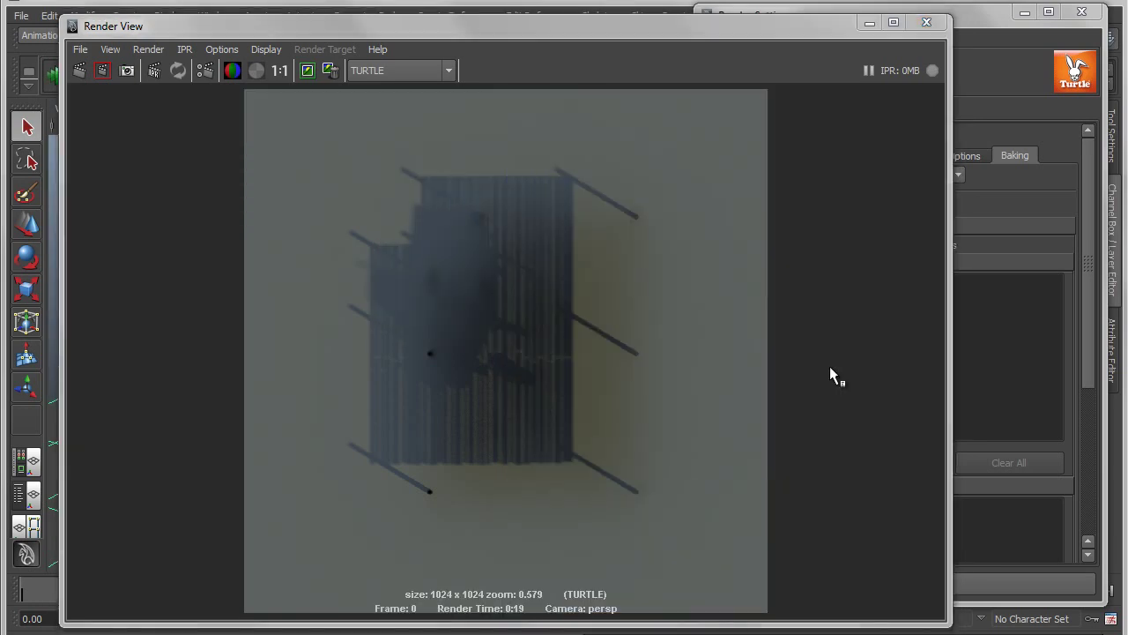
{"action": "left_click_drag", "start_coordinate": [611, 21], "coordinate": [633, 633]}
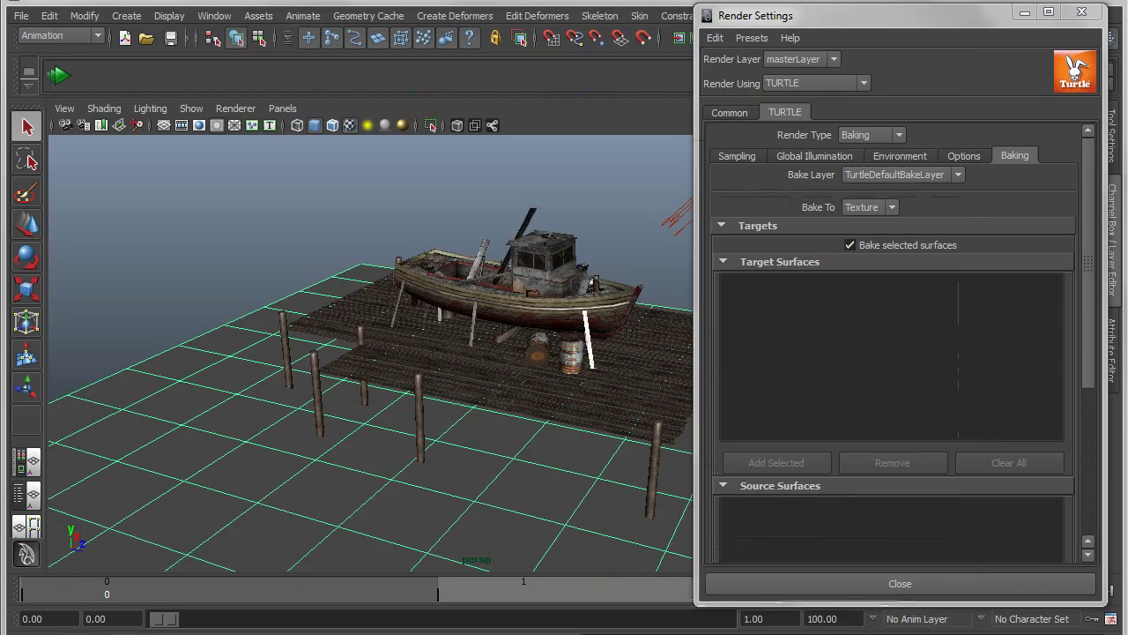
{"action": "left_click_drag", "start_coordinate": [631, 631], "coordinate": [605, 28]}
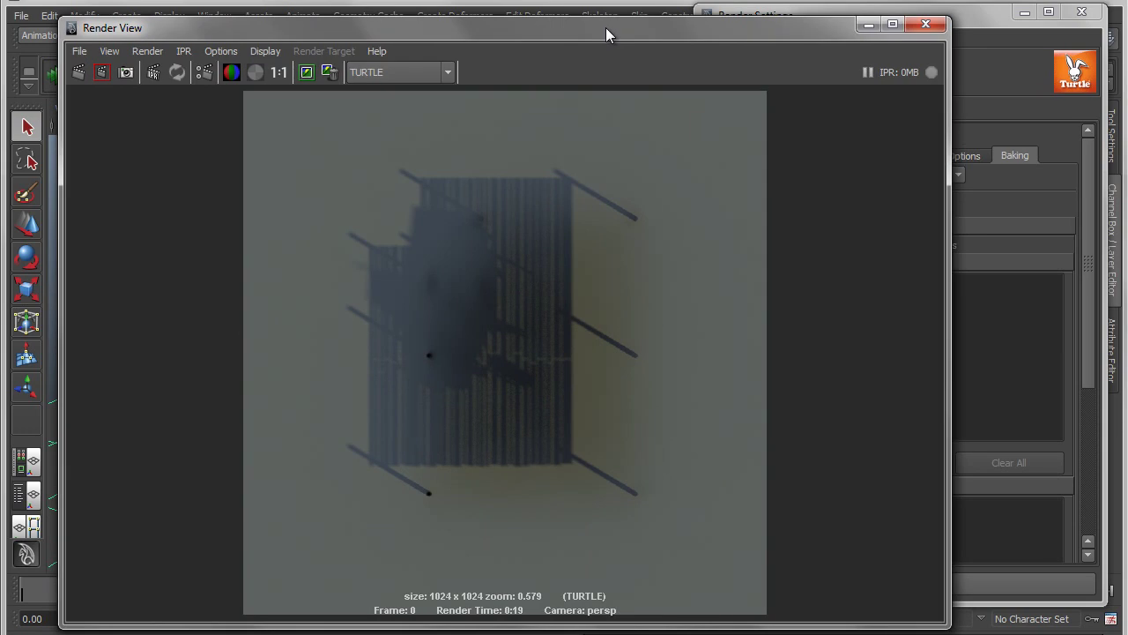
Configure the texture bake to save a 1024 × 1024 Targa file, with Model View Hardware Visualization enabled
{"action": "left_click", "coordinate": [996, 33]}
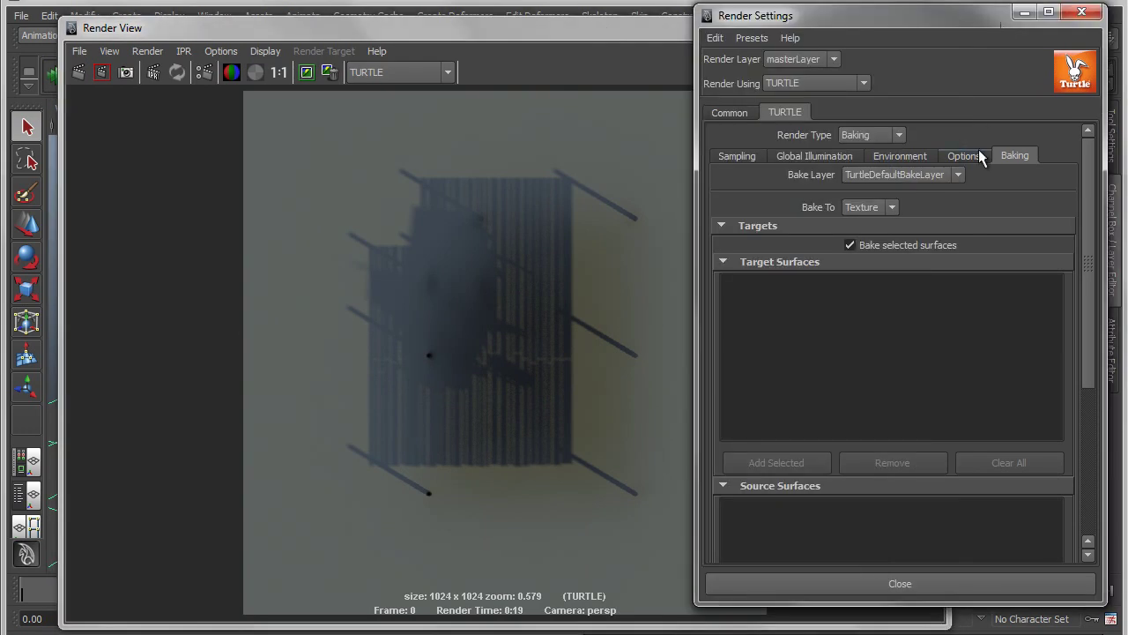
{"action": "left_click", "coordinate": [721, 226]}
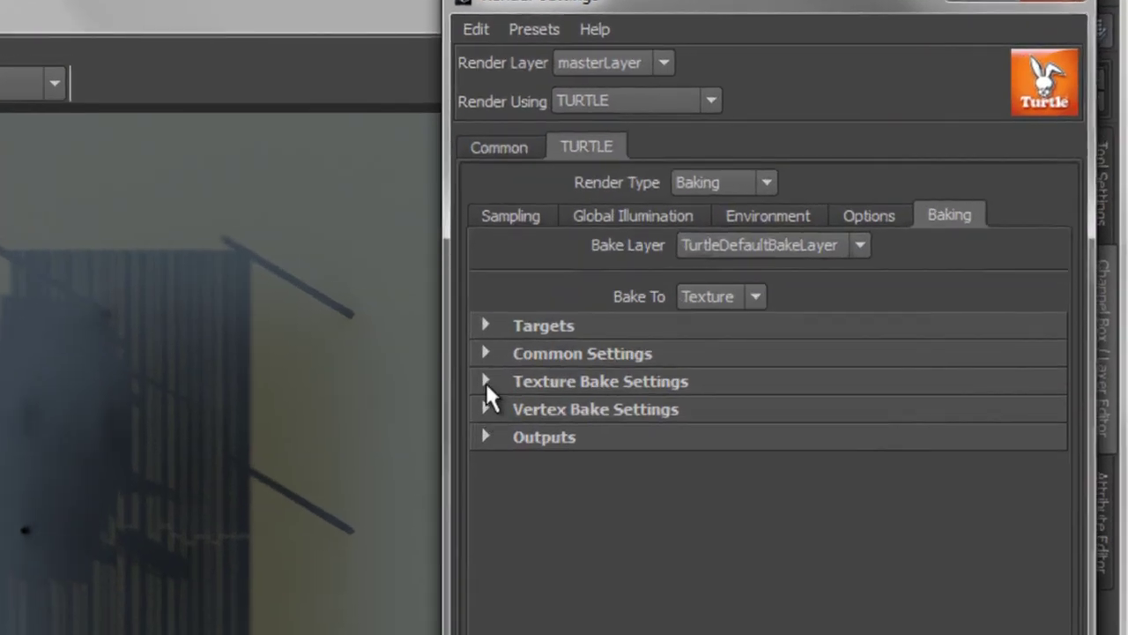
{"action": "left_click", "coordinate": [485, 382]}
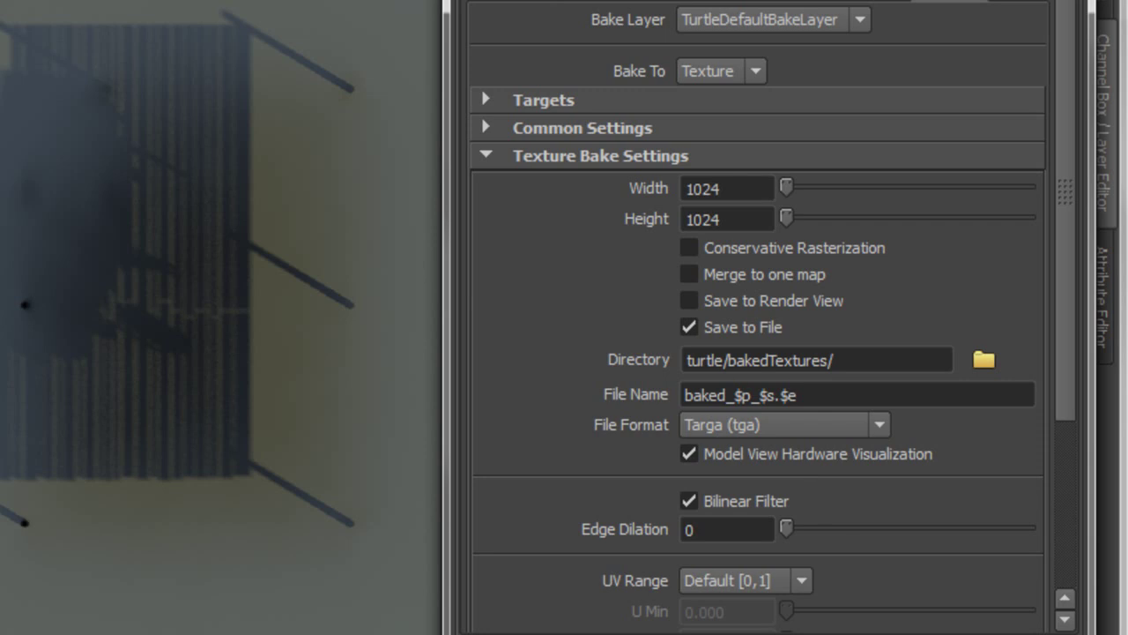
Bake the ground plane again and deselect it to check the baked shadows in the perspective view
{"action": "key", "text": "ctrl+a"}
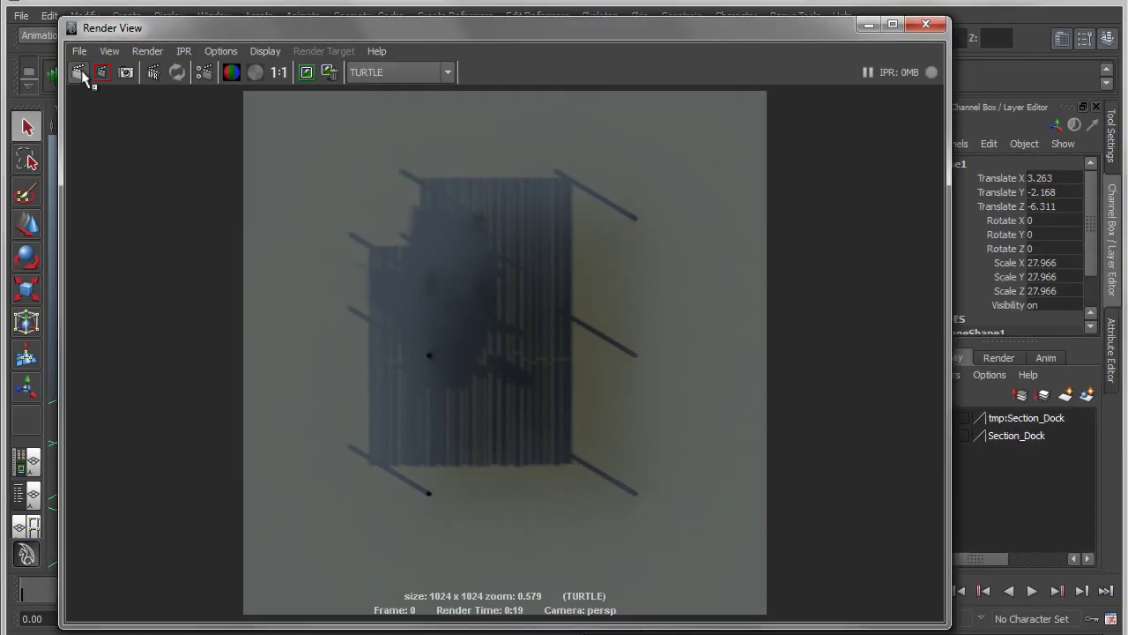
{"action": "left_click", "coordinate": [79, 73]}
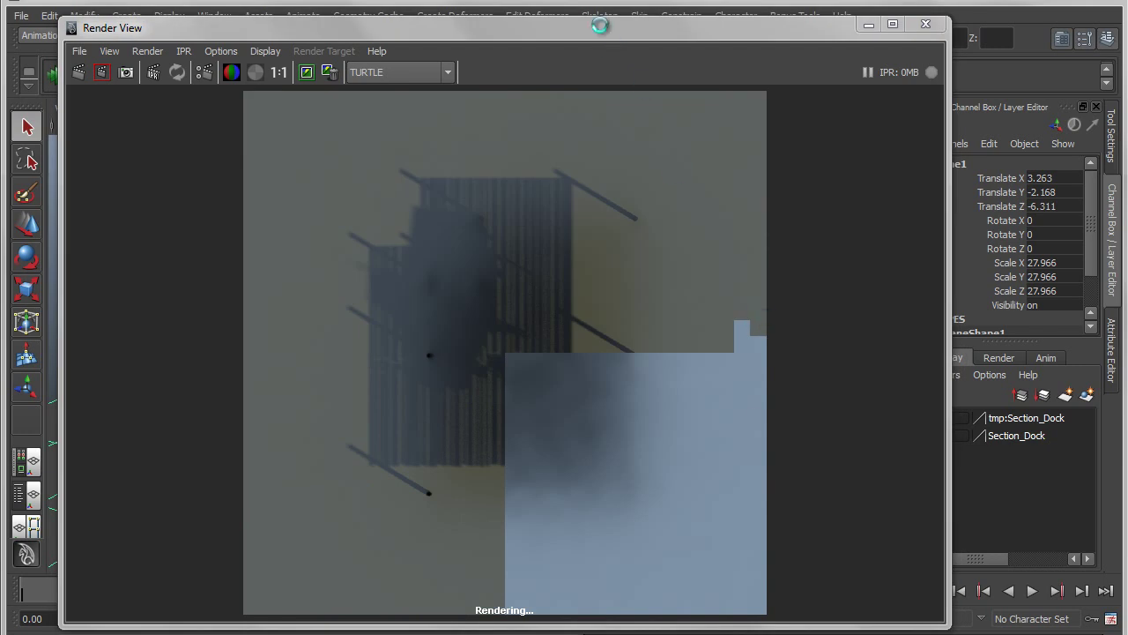
{"action": "left_click_drag", "start_coordinate": [555, 28], "coordinate": [555, 633]}
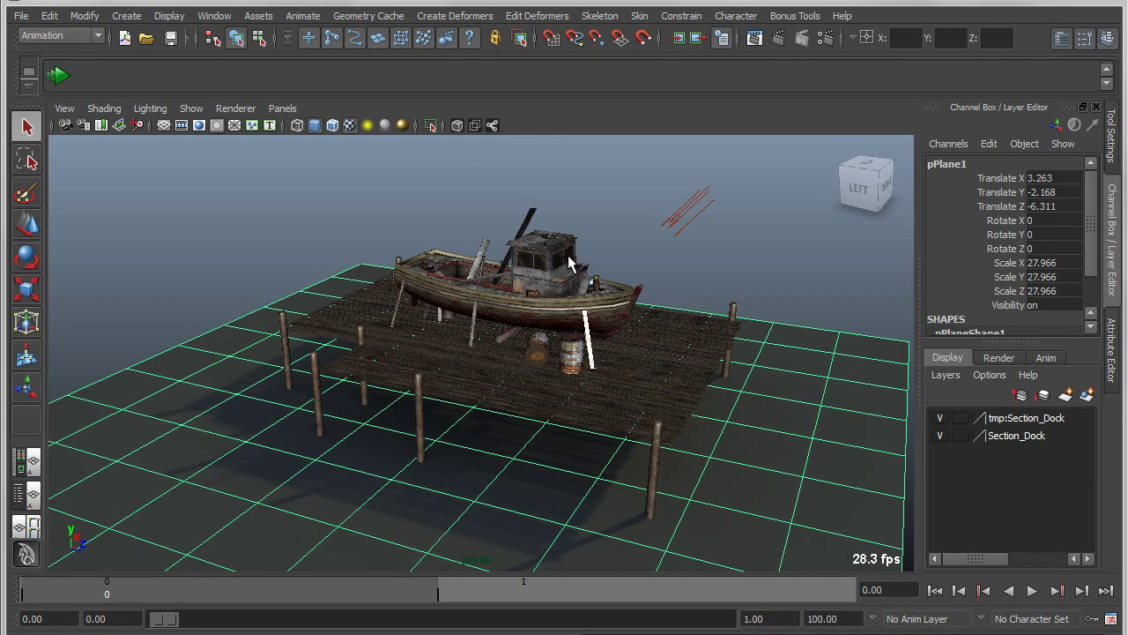
{"action": "left_click", "coordinate": [615, 193]}
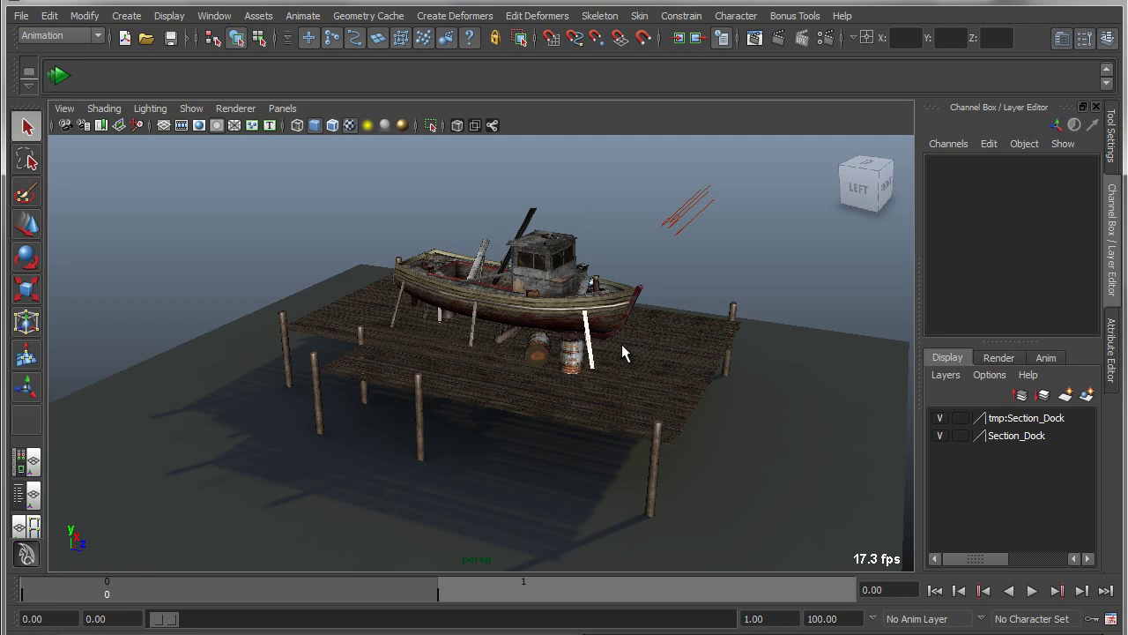
Graph the ground plane's shading network in Hypershade and inspect its lambert1 node
{"action": "left_click", "coordinate": [20, 461]}
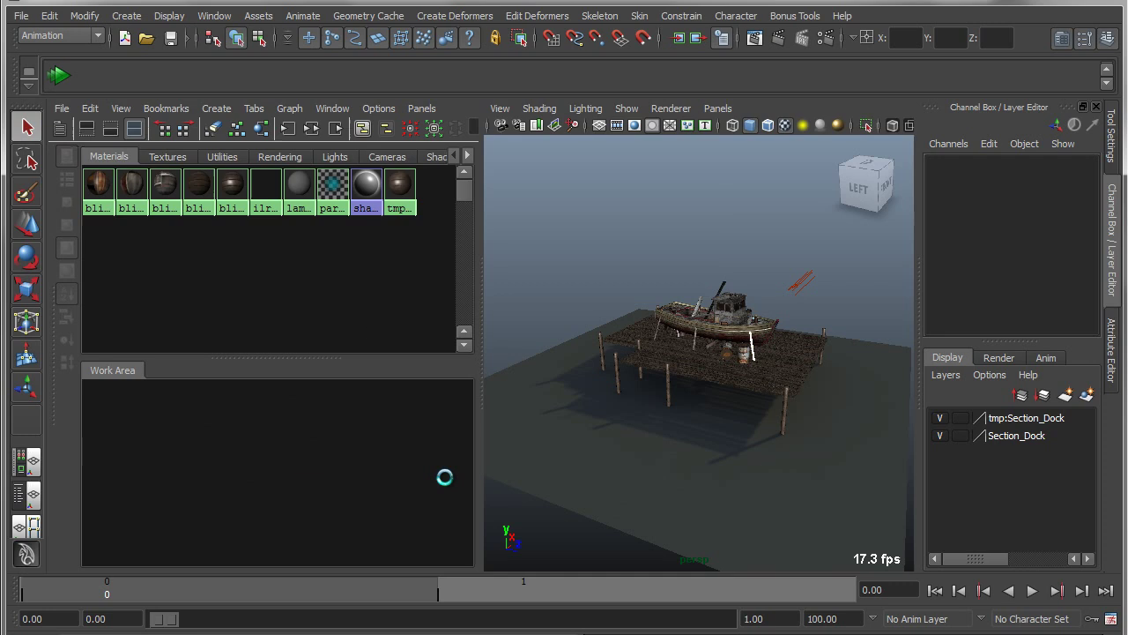
{"action": "left_click", "coordinate": [581, 422]}
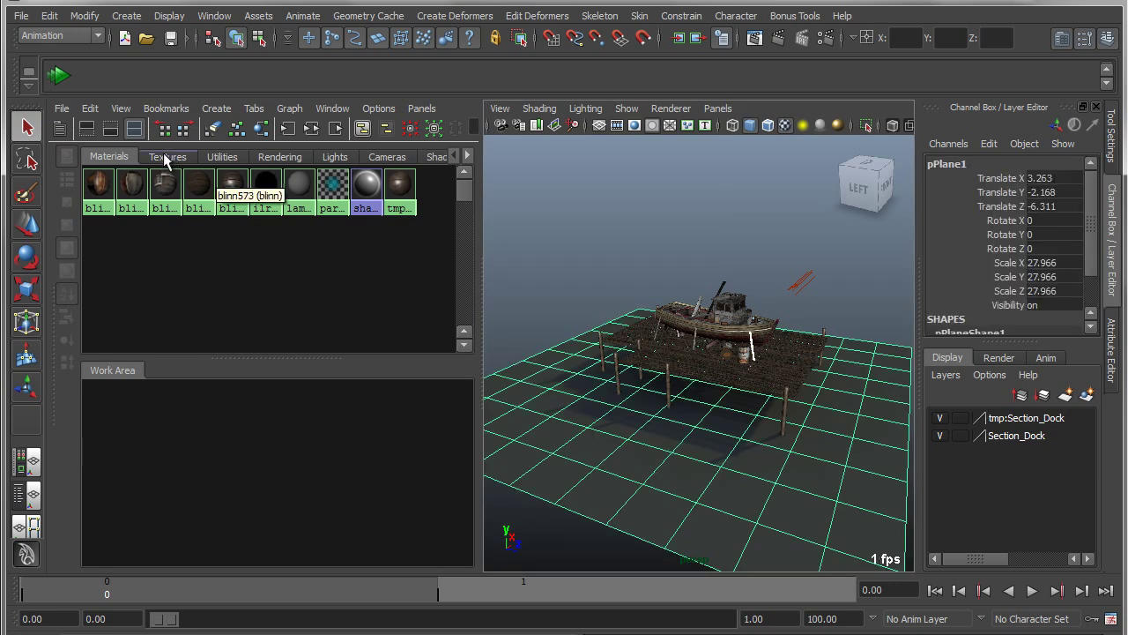
{"action": "left_click", "coordinate": [261, 128]}
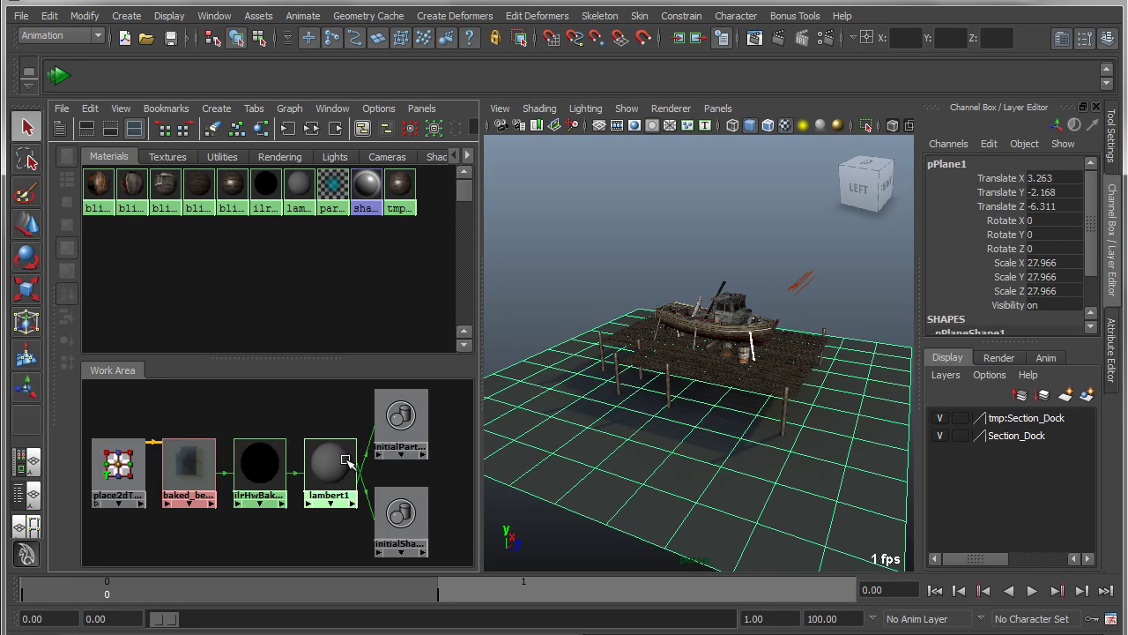
{"action": "right_click_drag", "start_coordinate": [228, 499], "coordinate": [340, 522], "text": "alt"}
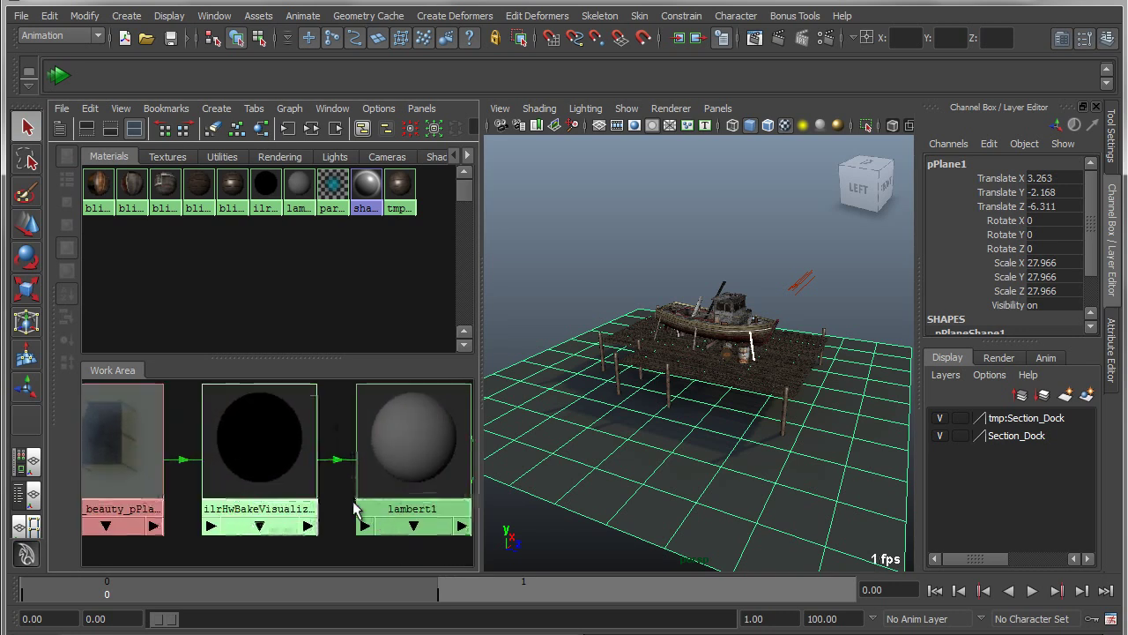
{"action": "middle_click_drag", "start_coordinate": [319, 510], "coordinate": [292, 510], "text": "alt"}
{"action": "left_click", "coordinate": [372, 453]}
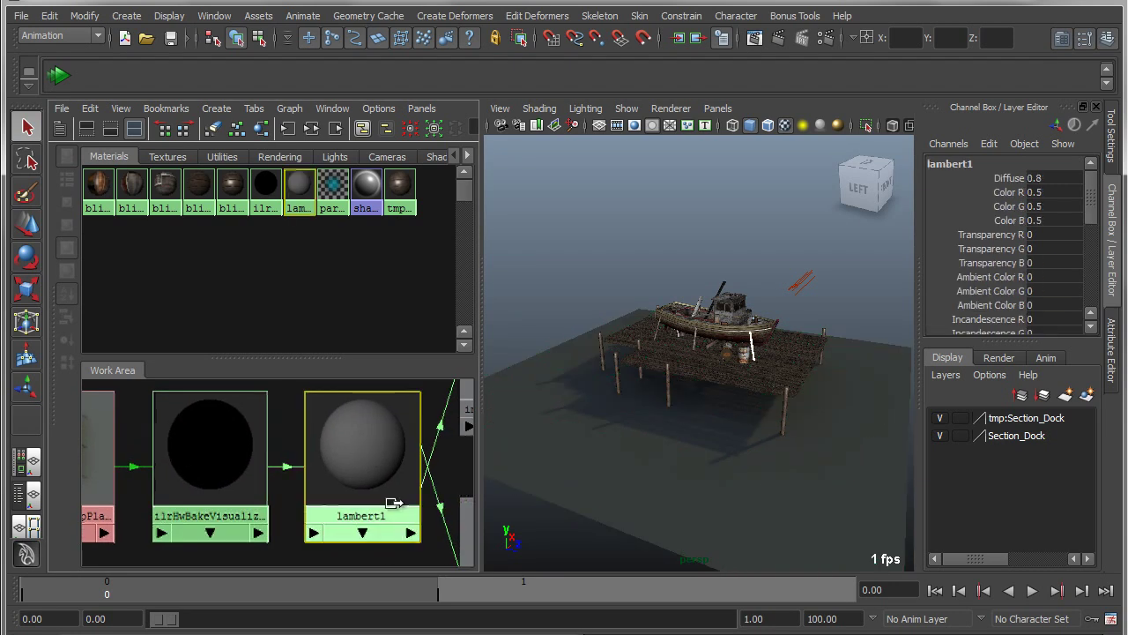
Delete the ilrHwBakeVisualizer1 node feeding lambert1 and return to the full perspective view
{"action": "left_click", "coordinate": [209, 451]}
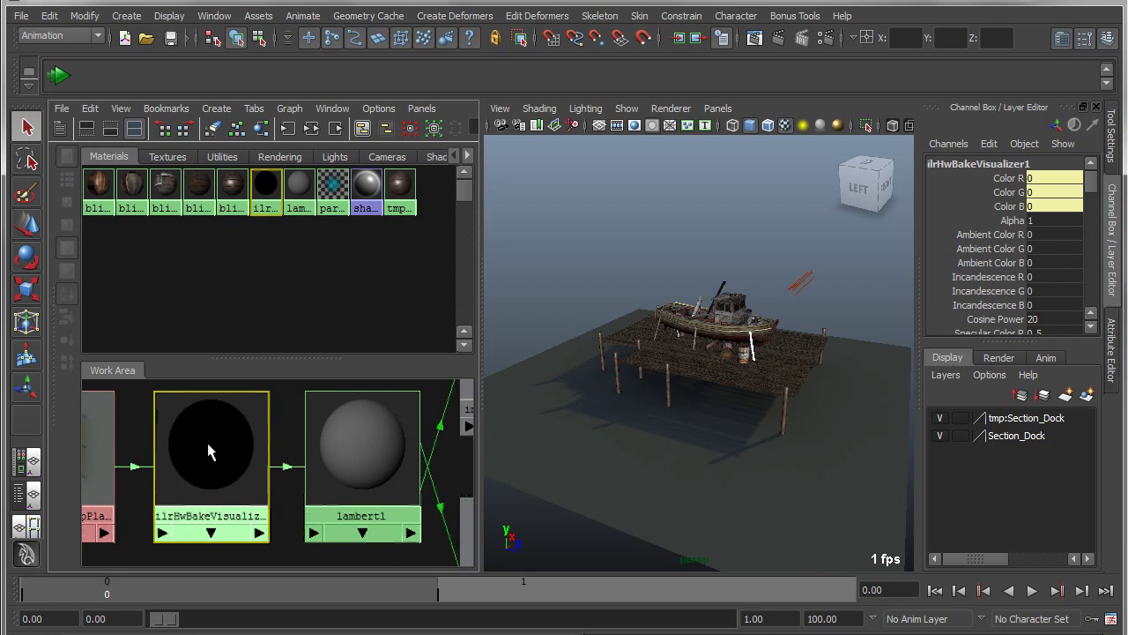
{"action": "middle_click_drag", "start_coordinate": [126, 452], "coordinate": [222, 441], "text": "alt"}
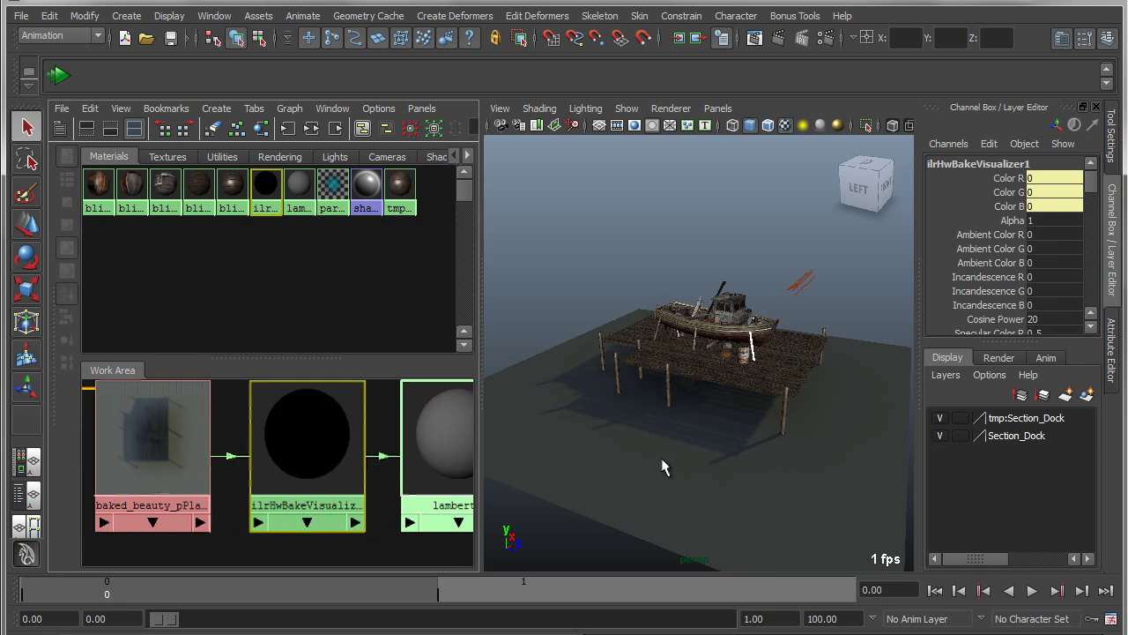
{"action": "middle_click_drag", "start_coordinate": [322, 433], "coordinate": [226, 432], "text": "alt"}
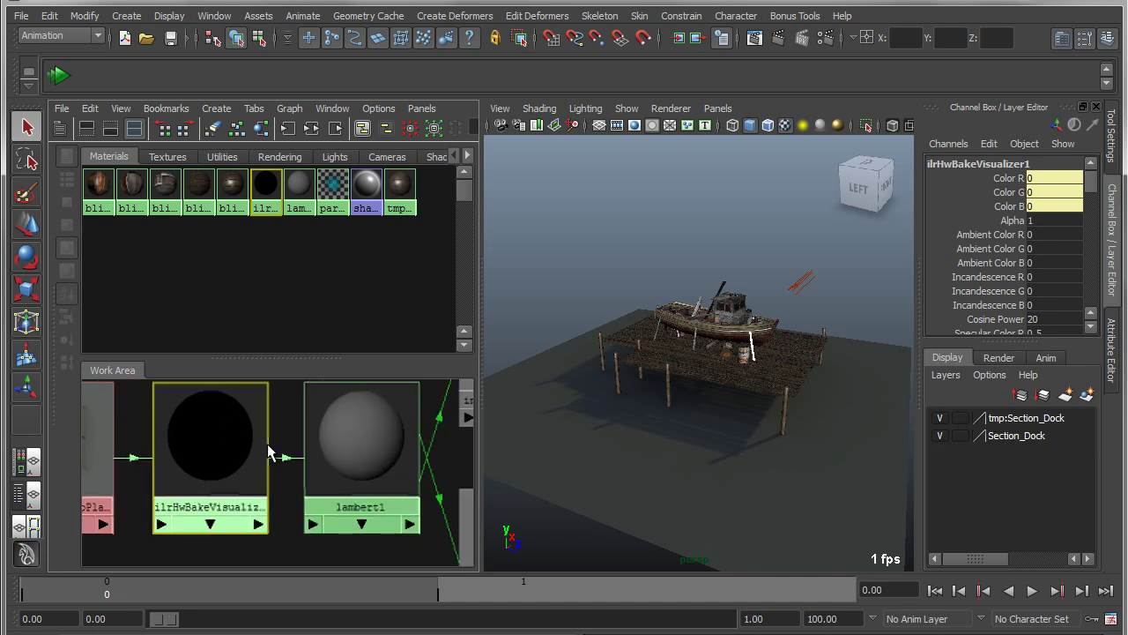
{"action": "scroll", "coordinate": [287, 459], "scroll_direction": "down", "scroll_amount": 2}
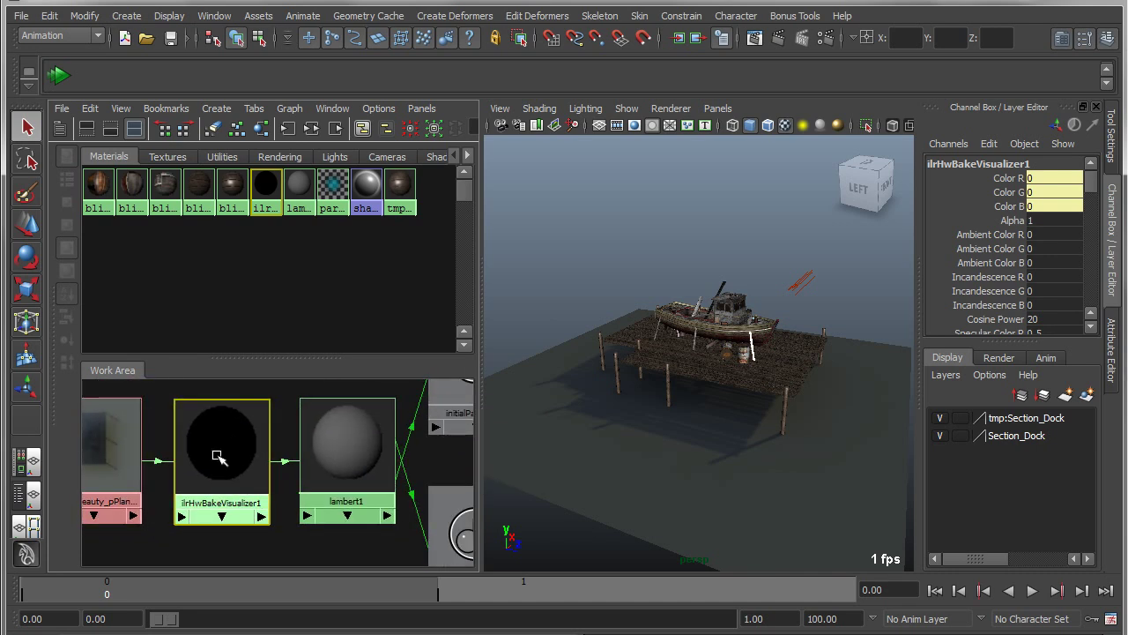
{"action": "key", "text": "Delete"}
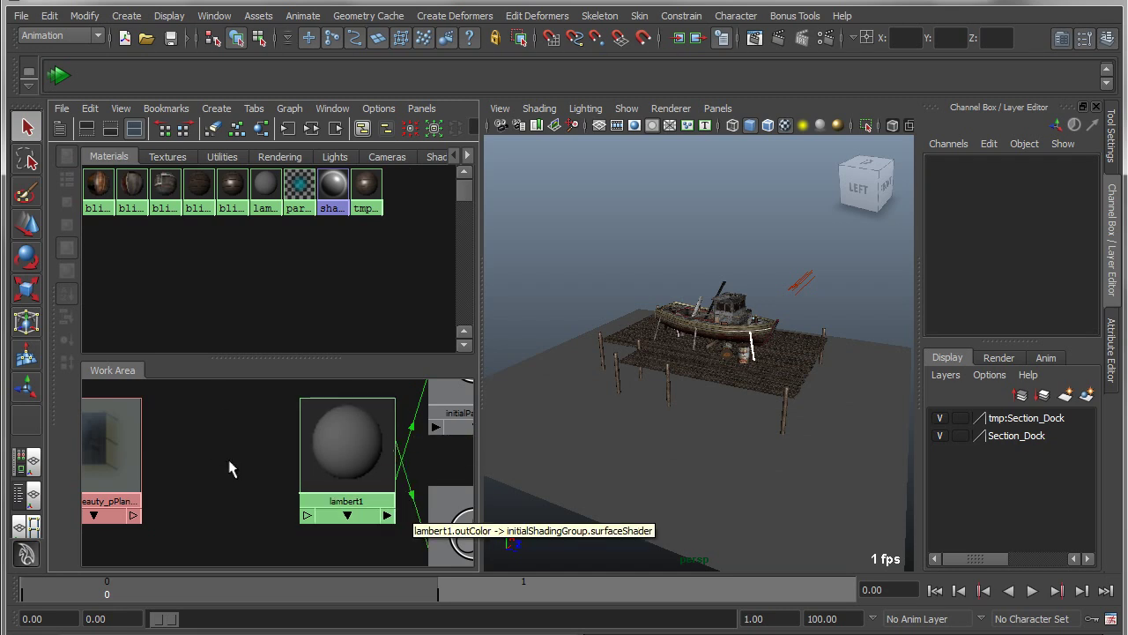
{"action": "middle_click_drag", "start_coordinate": [256, 449], "coordinate": [184, 450], "text": "alt"}
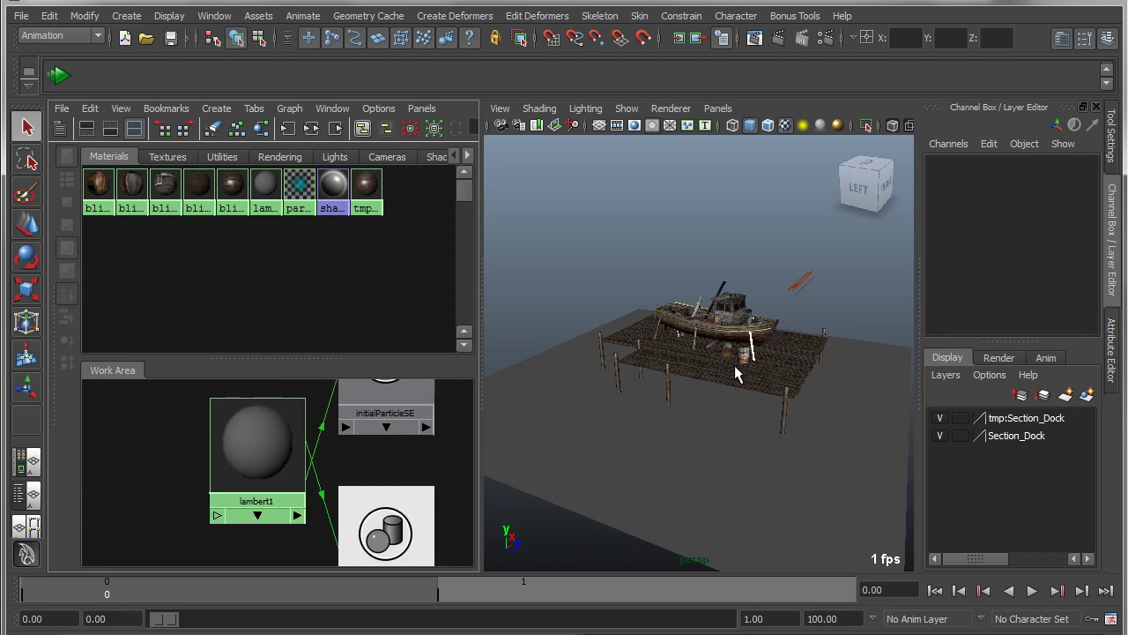
{"action": "key", "text": "space"}
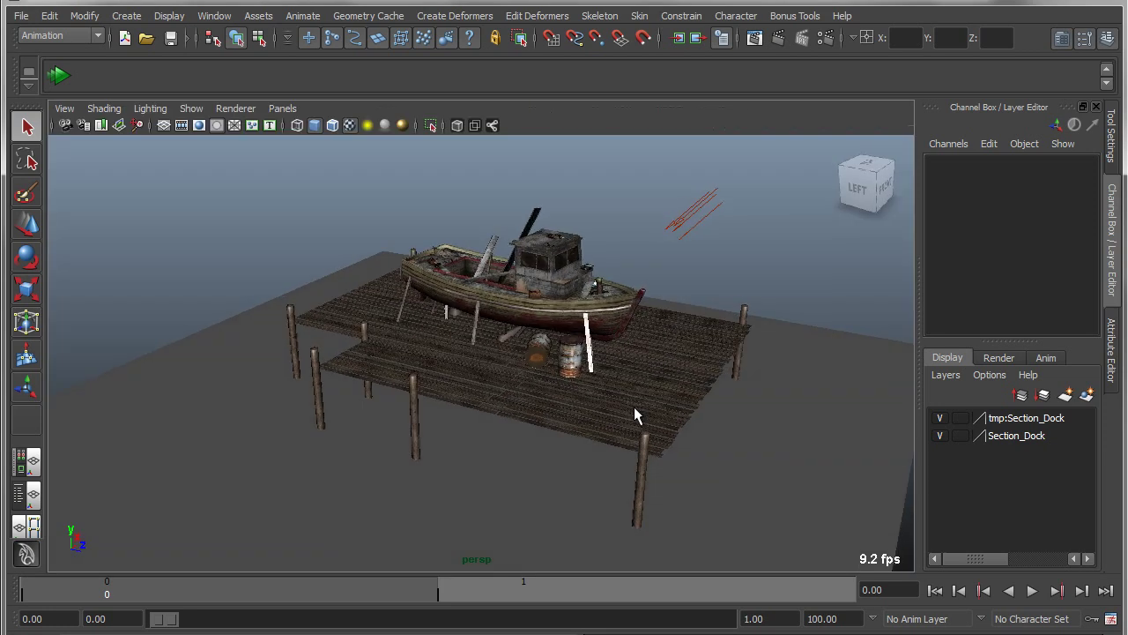
Select the boat's cabin and deck mesh and show its UVs beside the perspective view
{"action": "middle_click_drag", "start_coordinate": [633, 418], "coordinate": [599, 414], "text": "alt"}
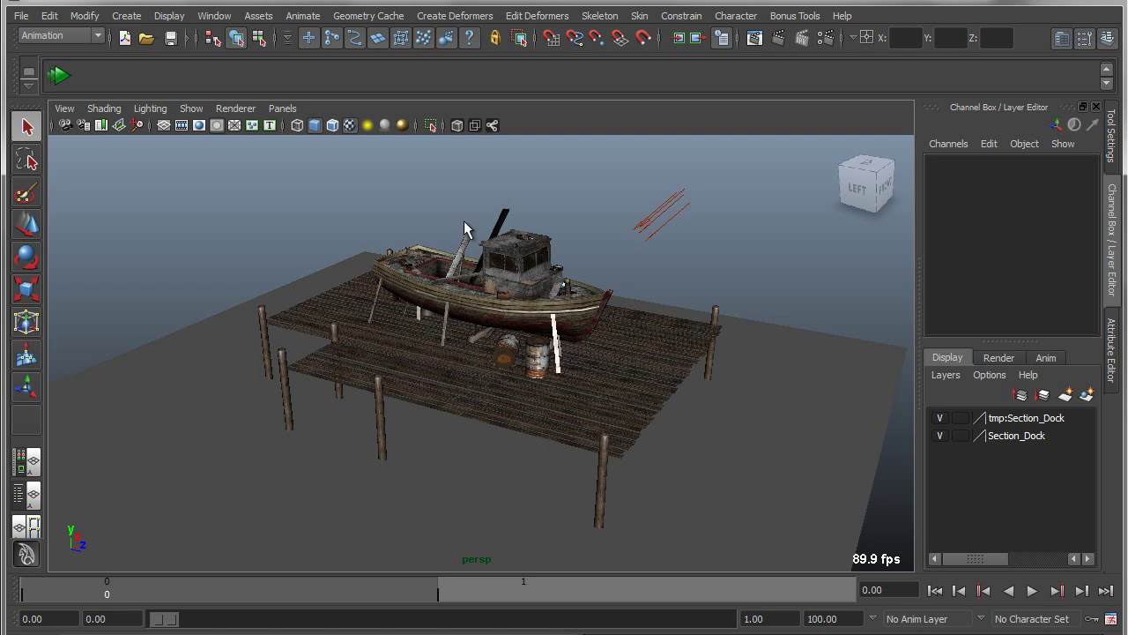
{"action": "left_click", "coordinate": [624, 381]}
{"action": "left_click", "coordinate": [589, 317]}
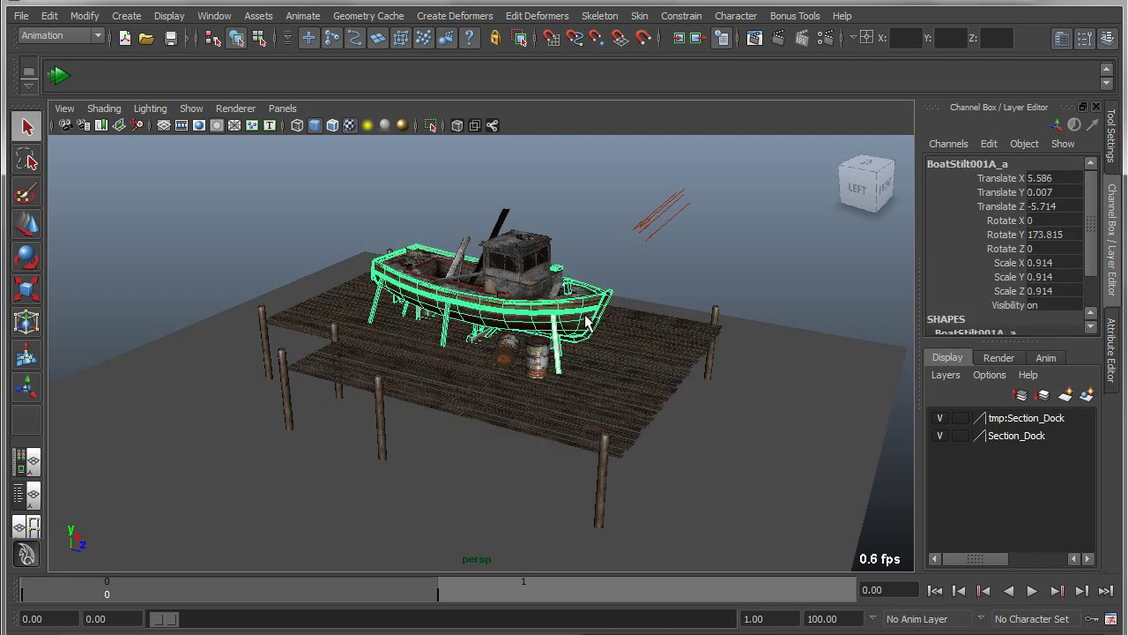
{"action": "left_click", "coordinate": [525, 255]}
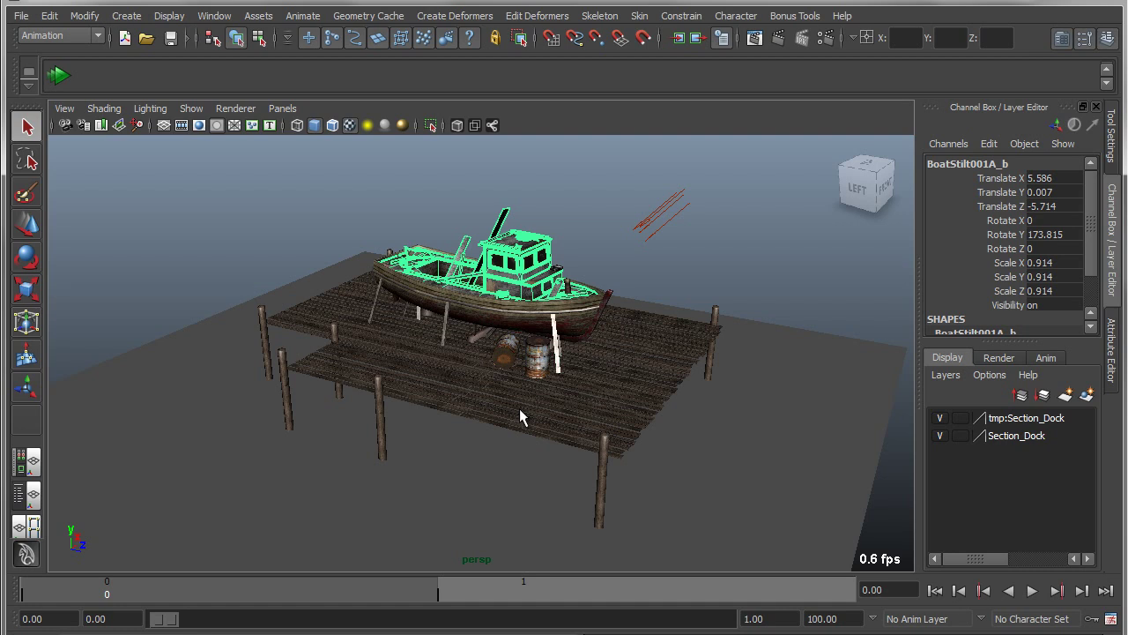
{"action": "left_click", "coordinate": [28, 527]}
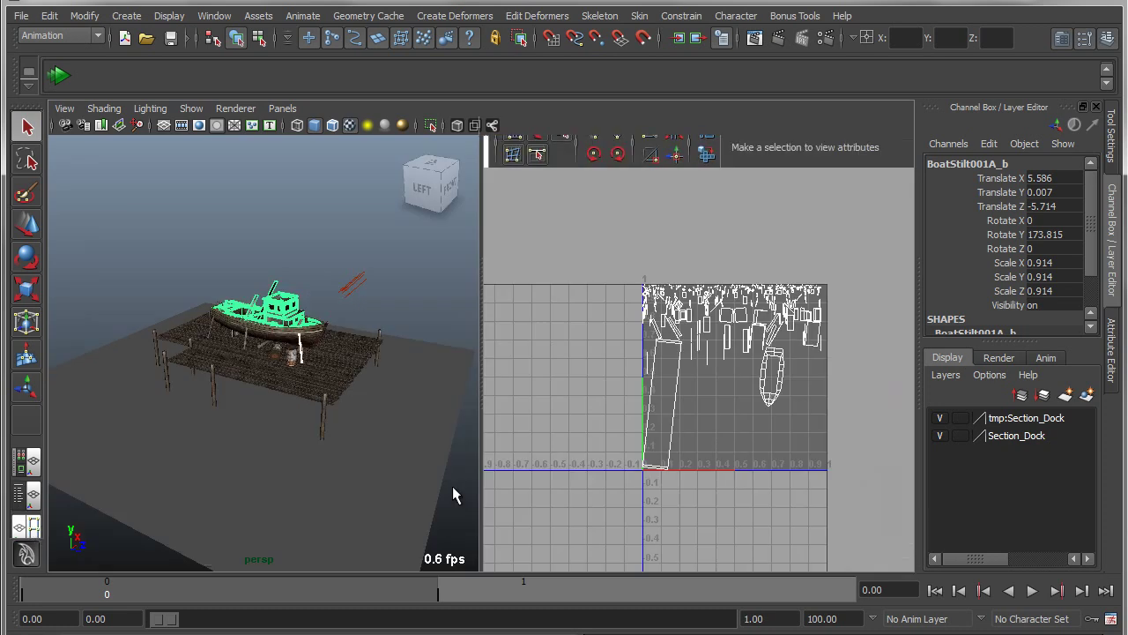
Examine the map1 UV set of the boat's cabin mesh and that of the upright barrel
{"action": "scroll", "coordinate": [393, 388], "scroll_direction": "up", "scroll_amount": 5}
{"action": "right_click_drag", "start_coordinate": [332, 301], "coordinate": [464, 518]}
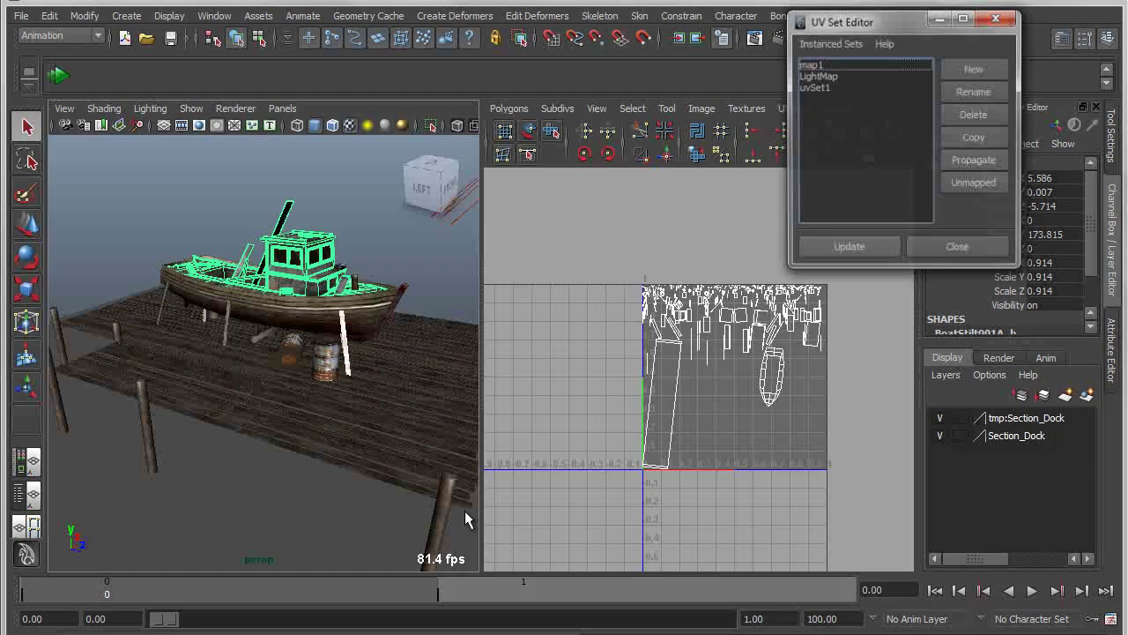
{"action": "left_click", "coordinate": [837, 65]}
{"action": "scroll", "coordinate": [741, 449], "scroll_direction": "up", "scroll_amount": 3}
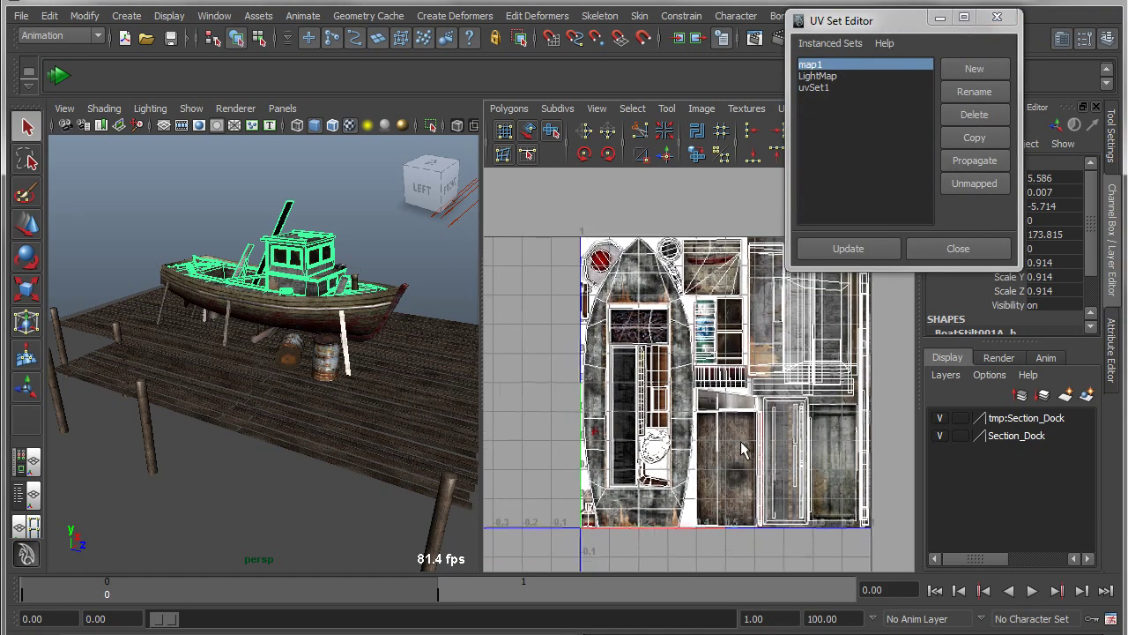
{"action": "left_click", "coordinate": [321, 369]}
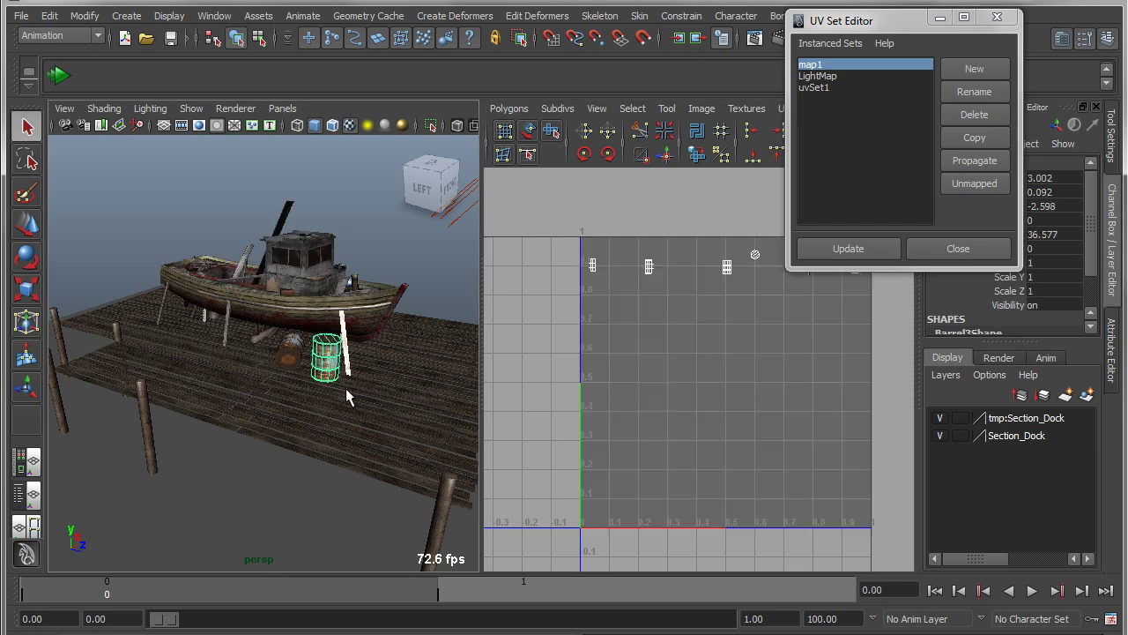
{"action": "left_click", "coordinate": [838, 65]}
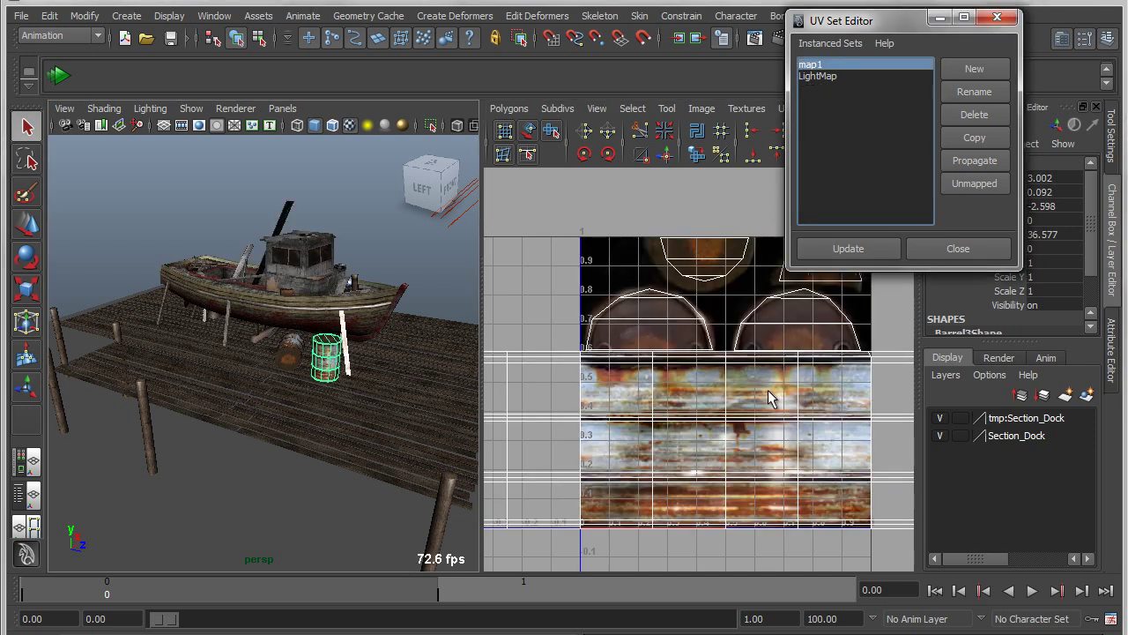
Select the dock floor planks and compare their map1 and LightMap UV sets
{"action": "scroll", "coordinate": [771, 398], "scroll_direction": "down", "scroll_amount": 3}
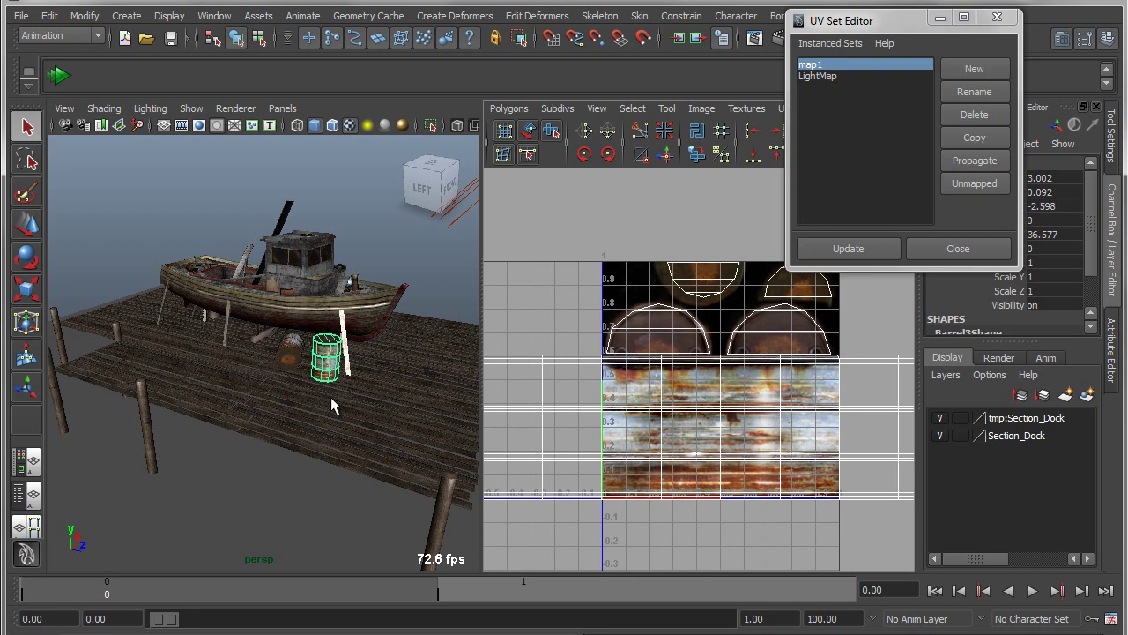
{"action": "left_click", "coordinate": [369, 401]}
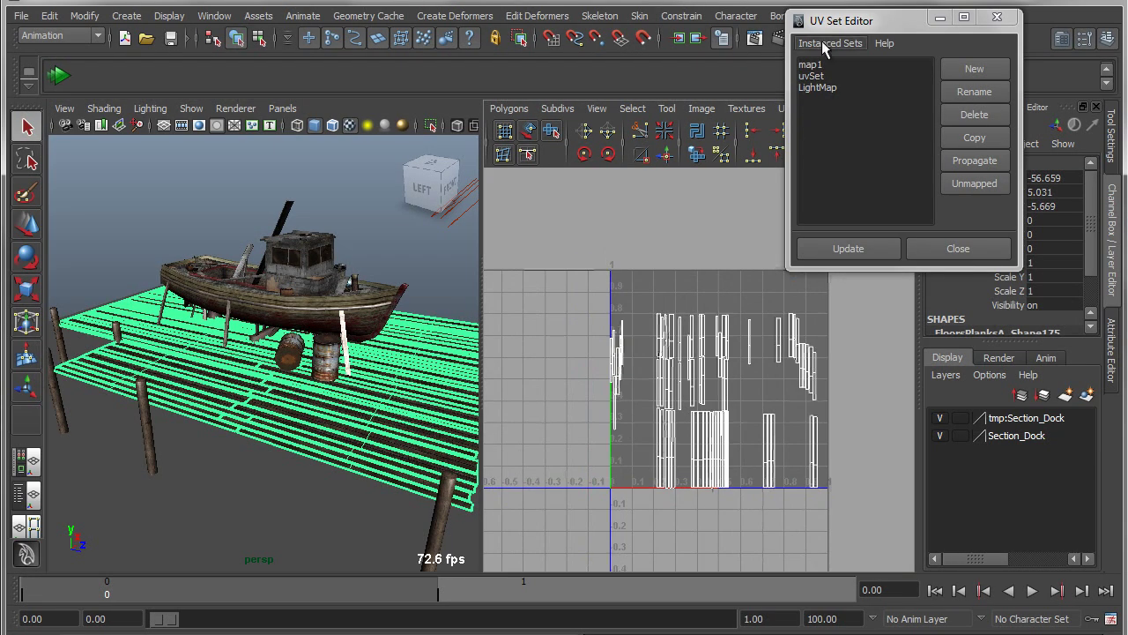
{"action": "left_click", "coordinate": [811, 65]}
{"action": "scroll", "coordinate": [597, 376], "scroll_direction": "down", "scroll_amount": 8}
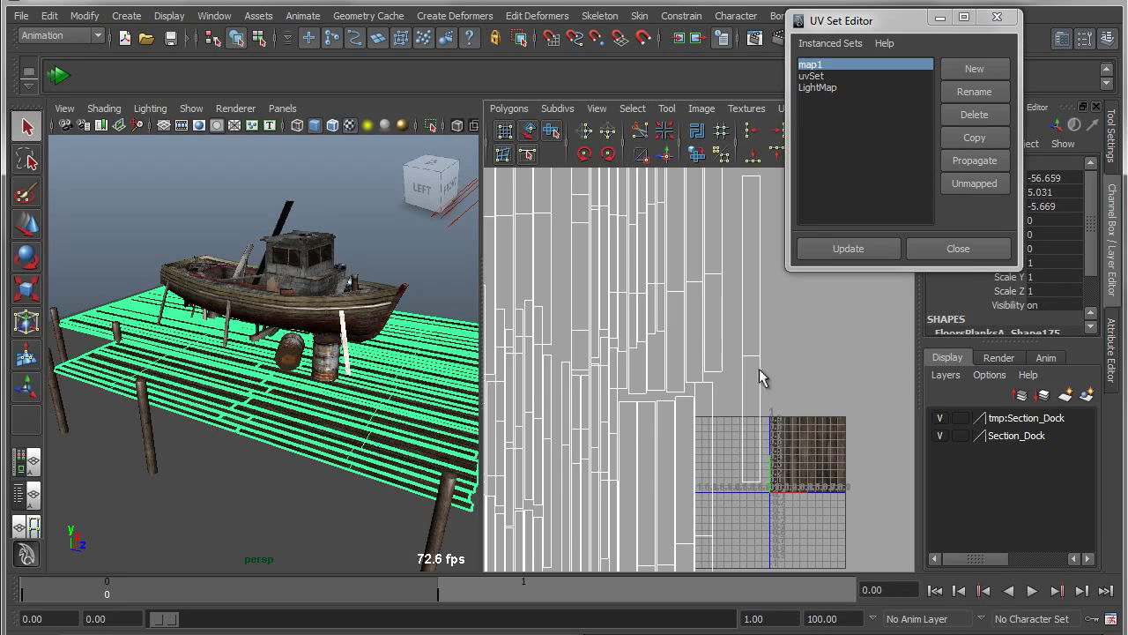
{"action": "middle_click_drag", "start_coordinate": [788, 392], "coordinate": [740, 313], "text": "alt"}
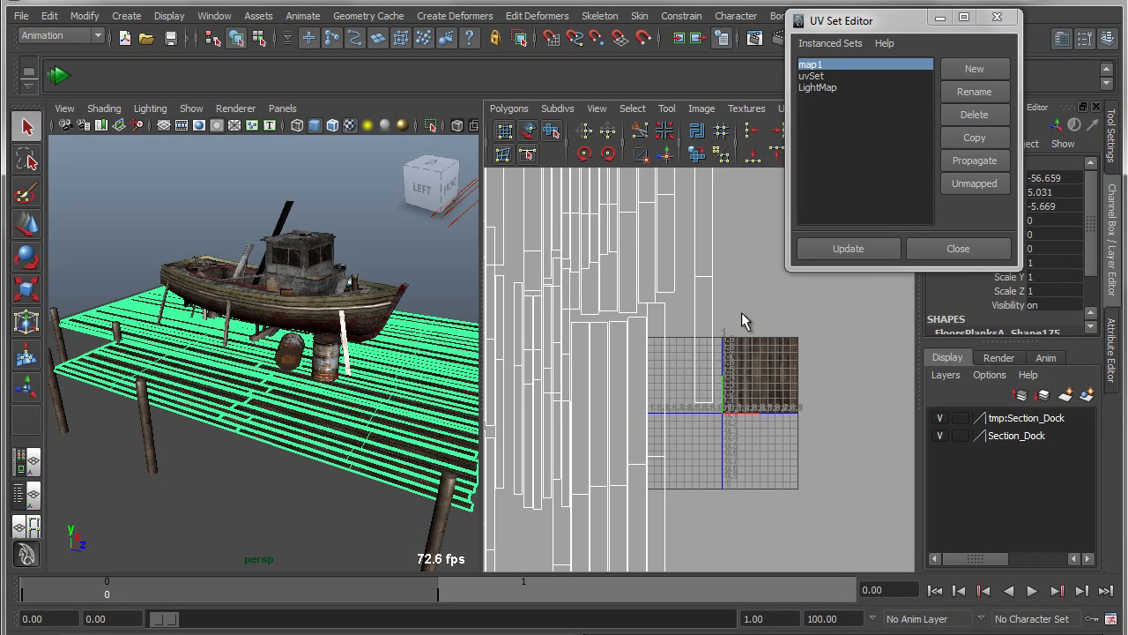
{"action": "left_click", "coordinate": [833, 87]}
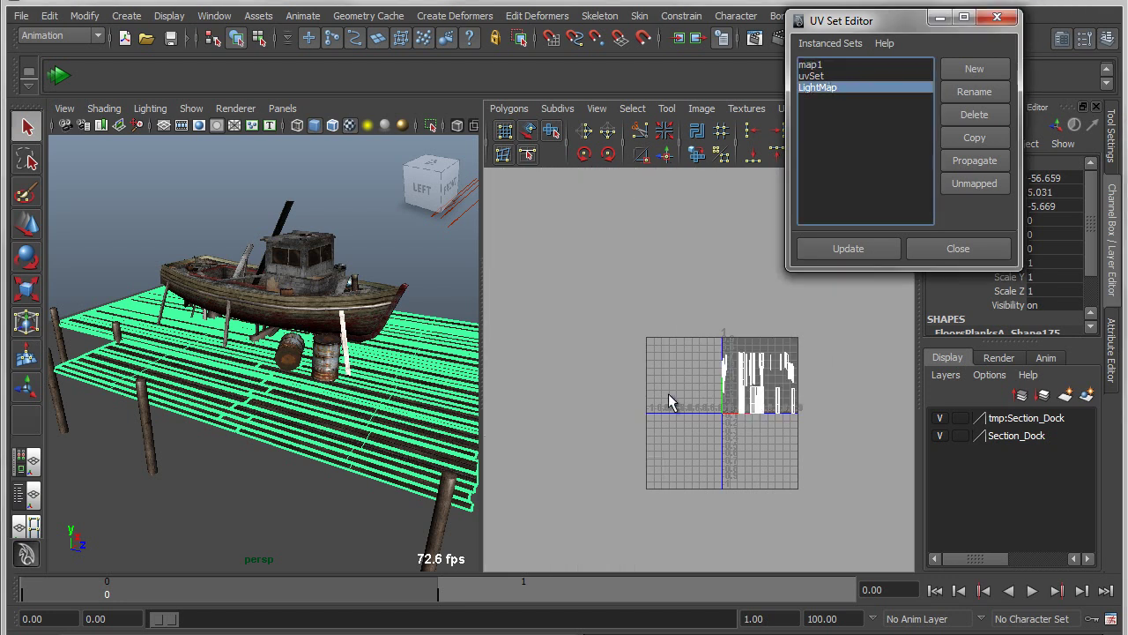
{"action": "scroll", "coordinate": [659, 390], "scroll_direction": "up", "scroll_amount": 5}
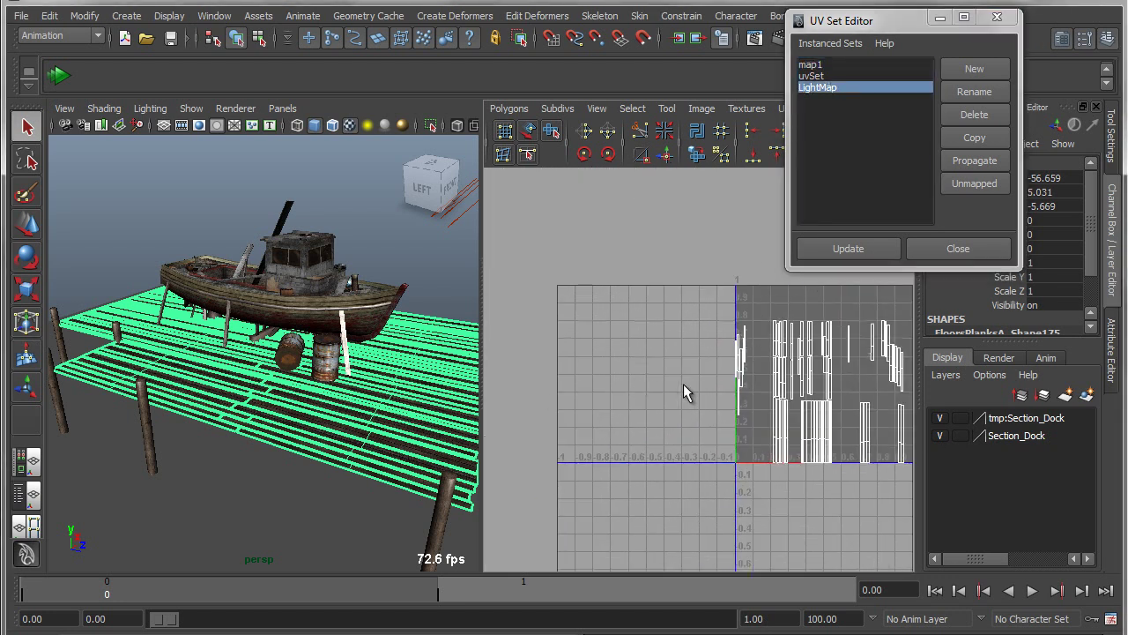
Select all objects in the Section_Dock layer and compare their combined map1 and LightMap UV sets
{"action": "left_click", "coordinate": [324, 363]}
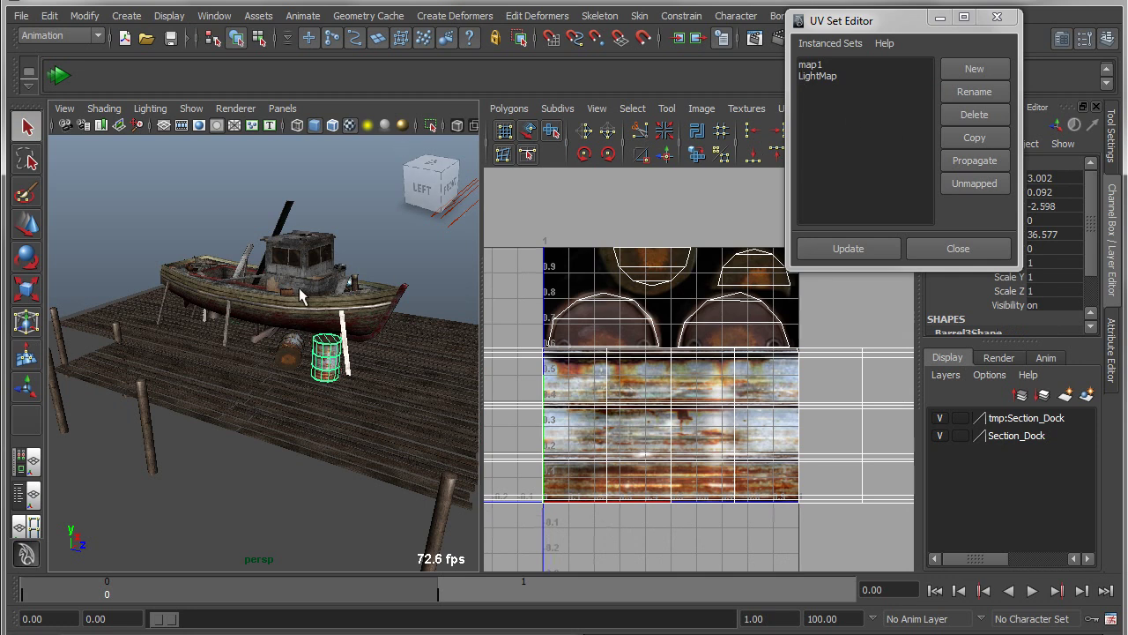
{"action": "left_click", "coordinate": [1027, 432]}
{"action": "right_click", "coordinate": [1027, 432]}
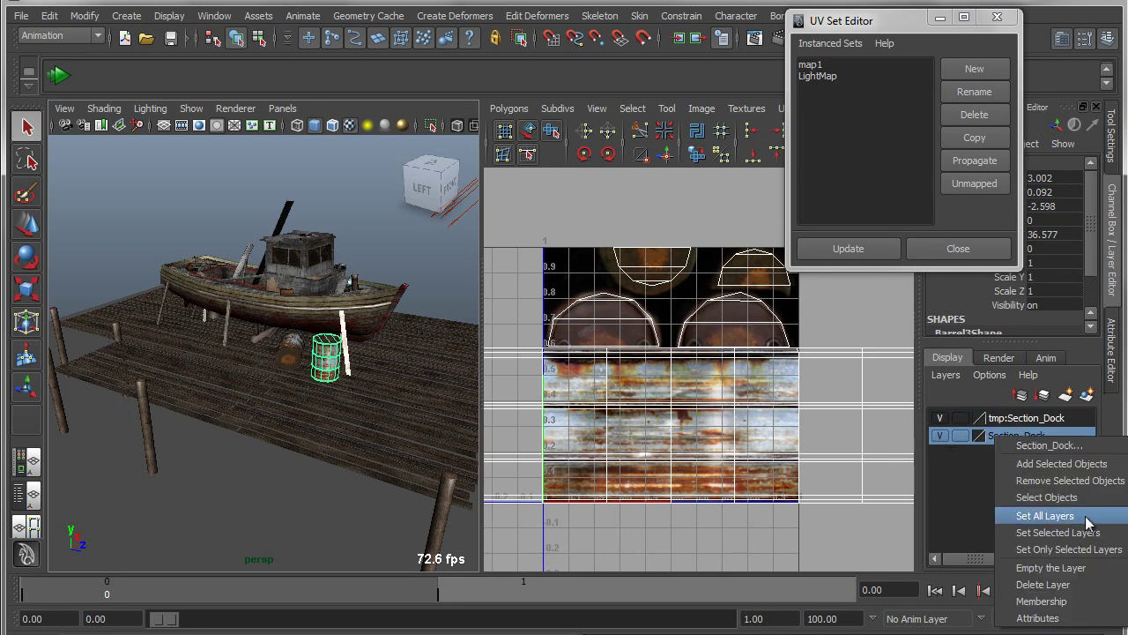
{"action": "left_click", "coordinate": [1062, 498]}
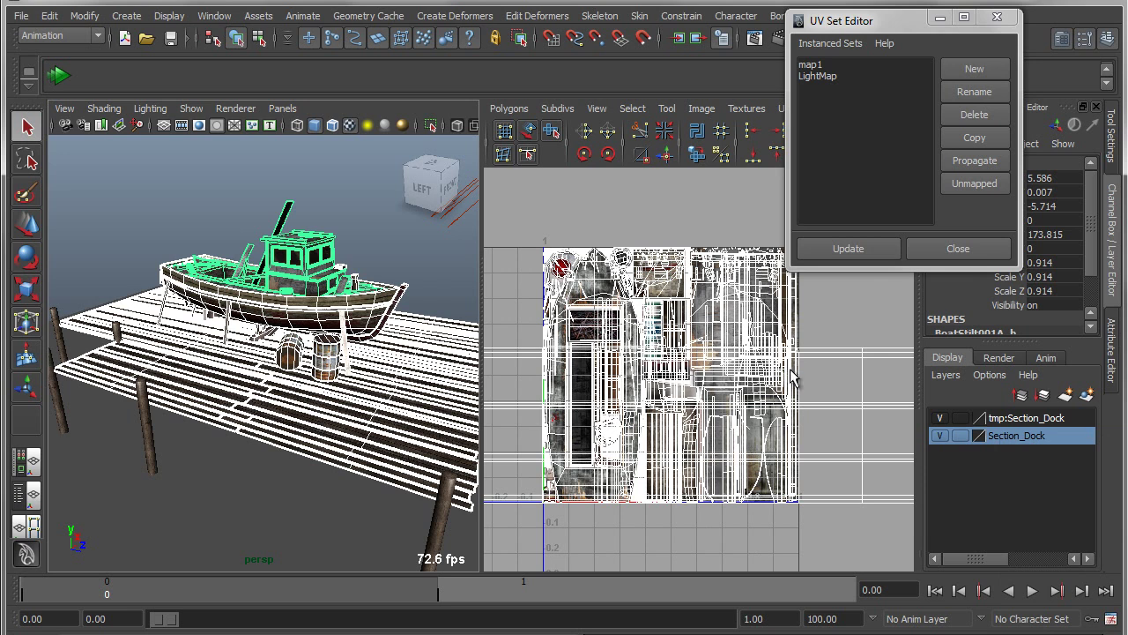
{"action": "scroll", "coordinate": [844, 387], "scroll_direction": "down", "scroll_amount": 5}
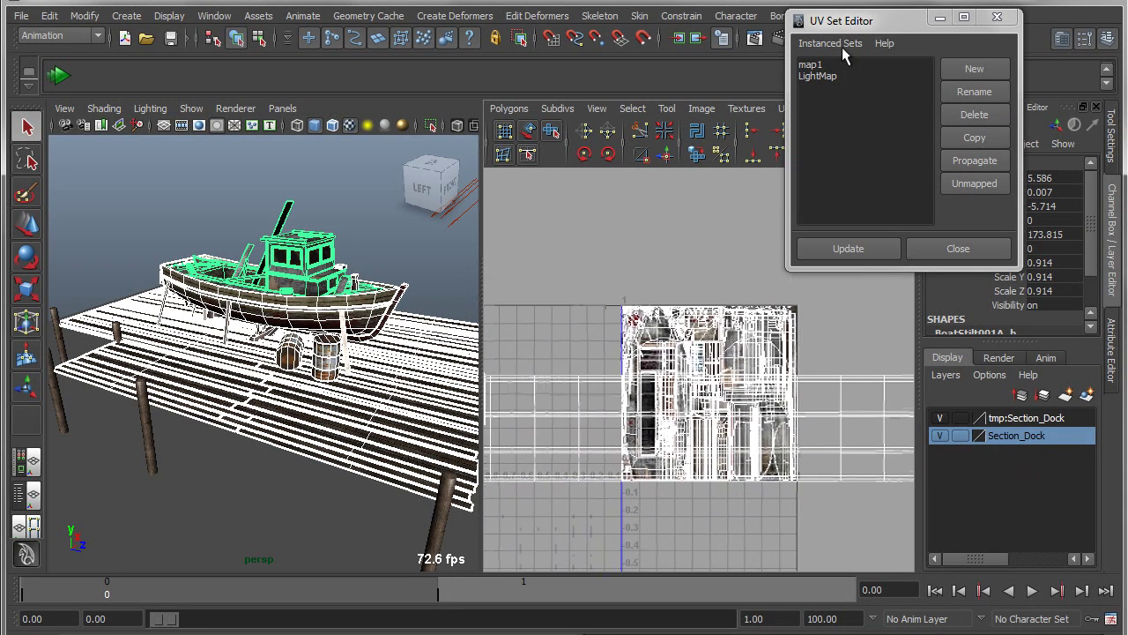
{"action": "left_click", "coordinate": [821, 66]}
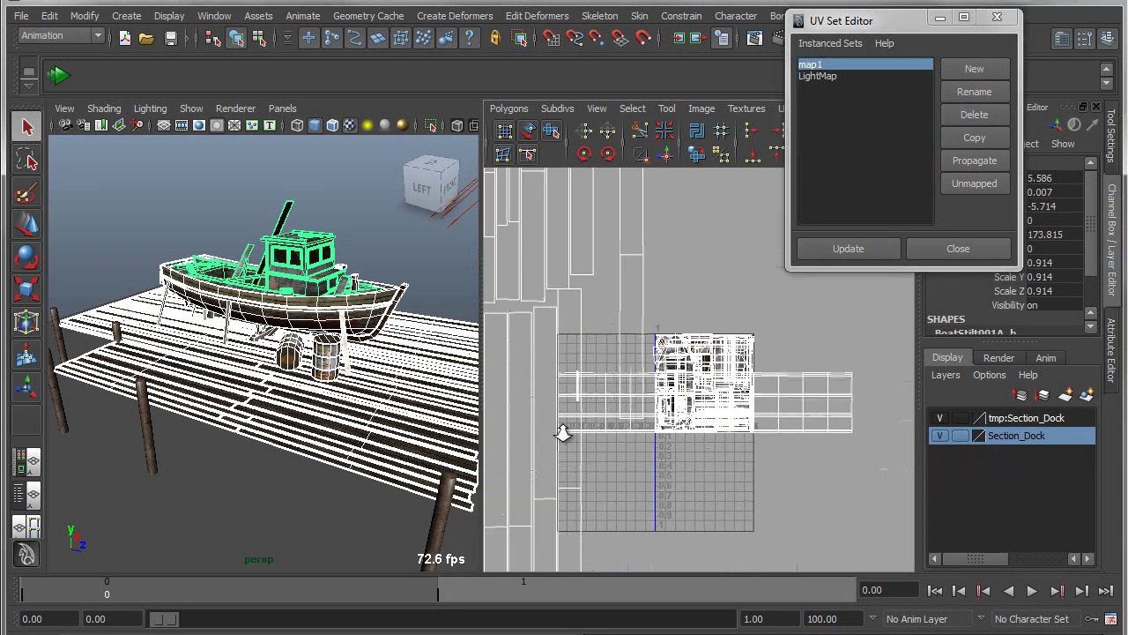
{"action": "left_click", "coordinate": [817, 76]}
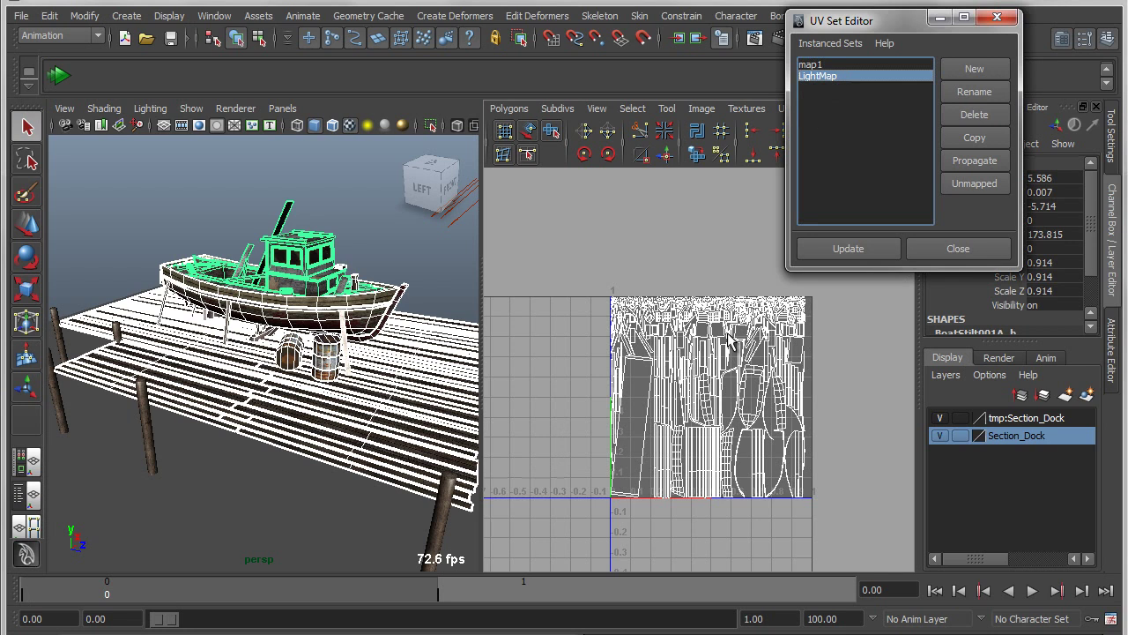
{"action": "scroll", "coordinate": [740, 348], "scroll_direction": "up", "scroll_amount": 4}
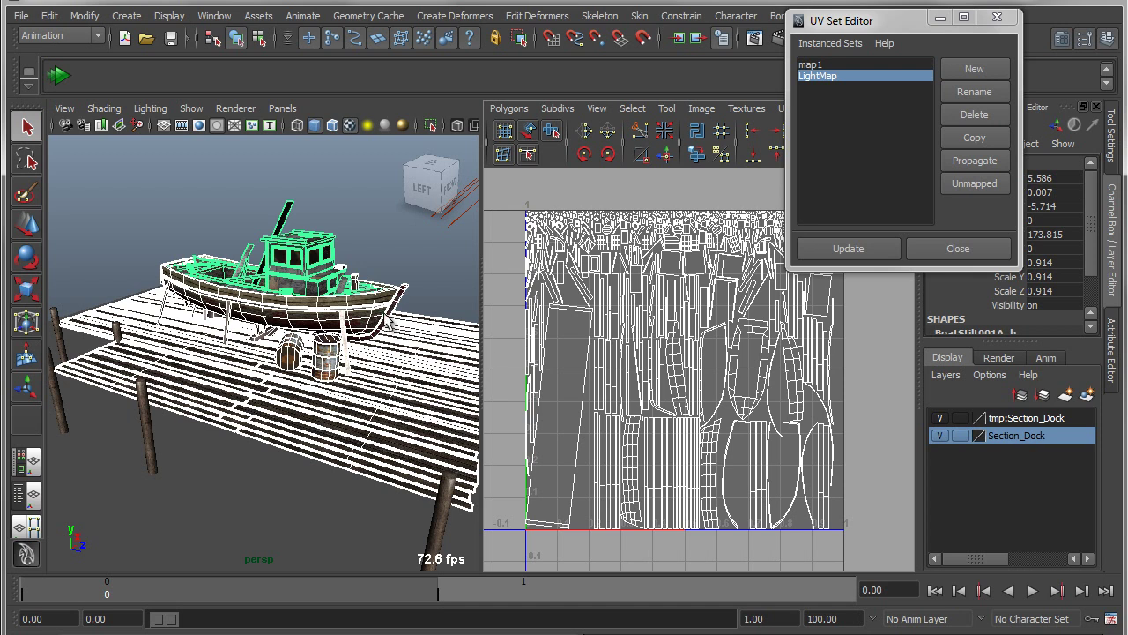
Examine the light map UV layouts of the boat hull and the dock planks individually
{"action": "left_click", "coordinate": [384, 314]}
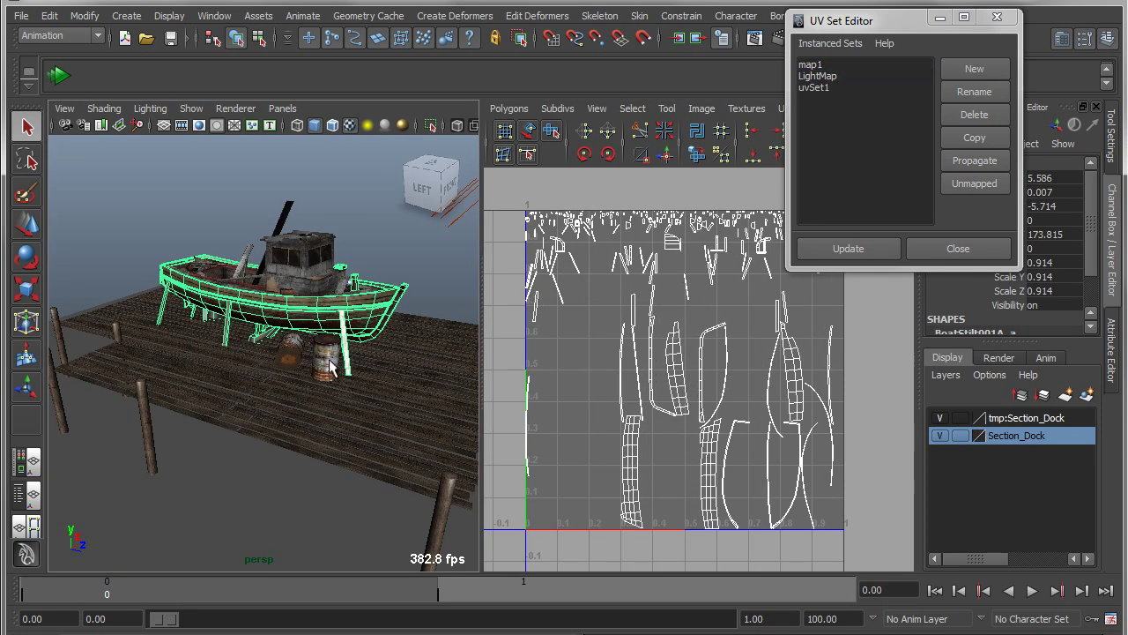
{"action": "left_click", "coordinate": [384, 388]}
{"action": "left_click", "coordinate": [404, 510]}
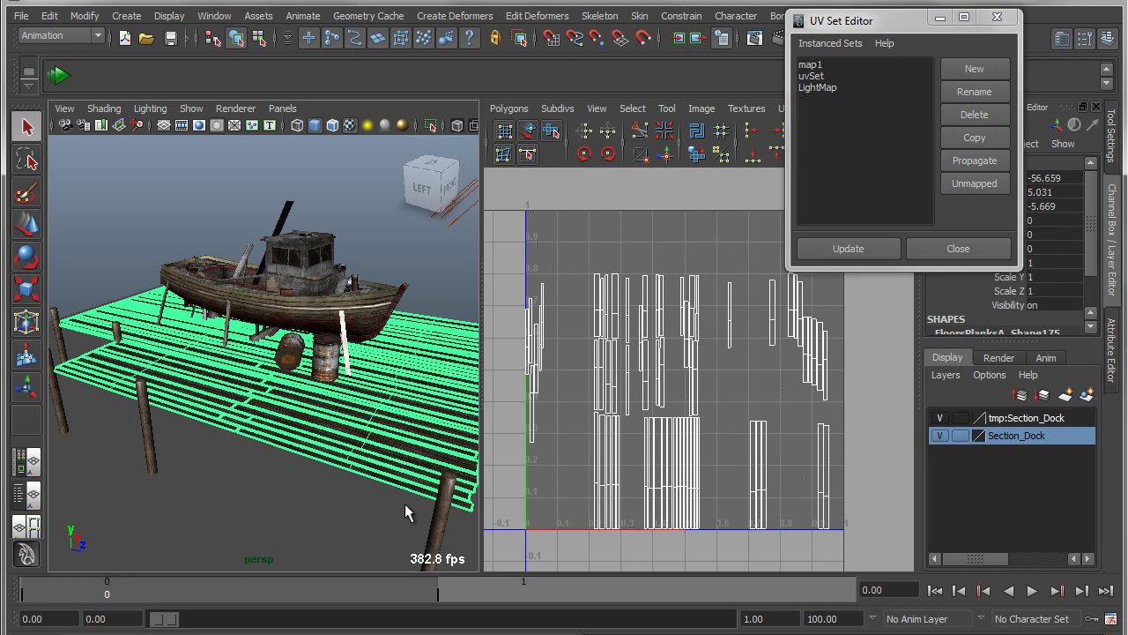
Reselect all objects in the Section_Dock layer and close the UV Set Editor
{"action": "right_click", "coordinate": [1019, 435]}
{"action": "left_click", "coordinate": [1049, 461]}
{"action": "right_click", "coordinate": [1014, 435]}
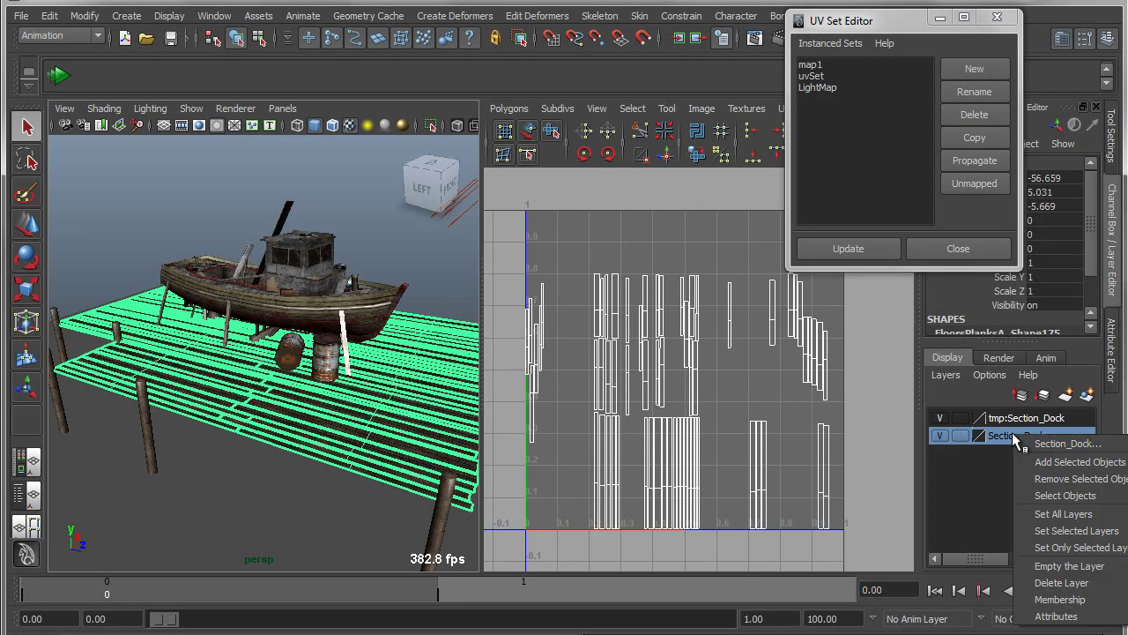
{"action": "left_click", "coordinate": [1054, 497]}
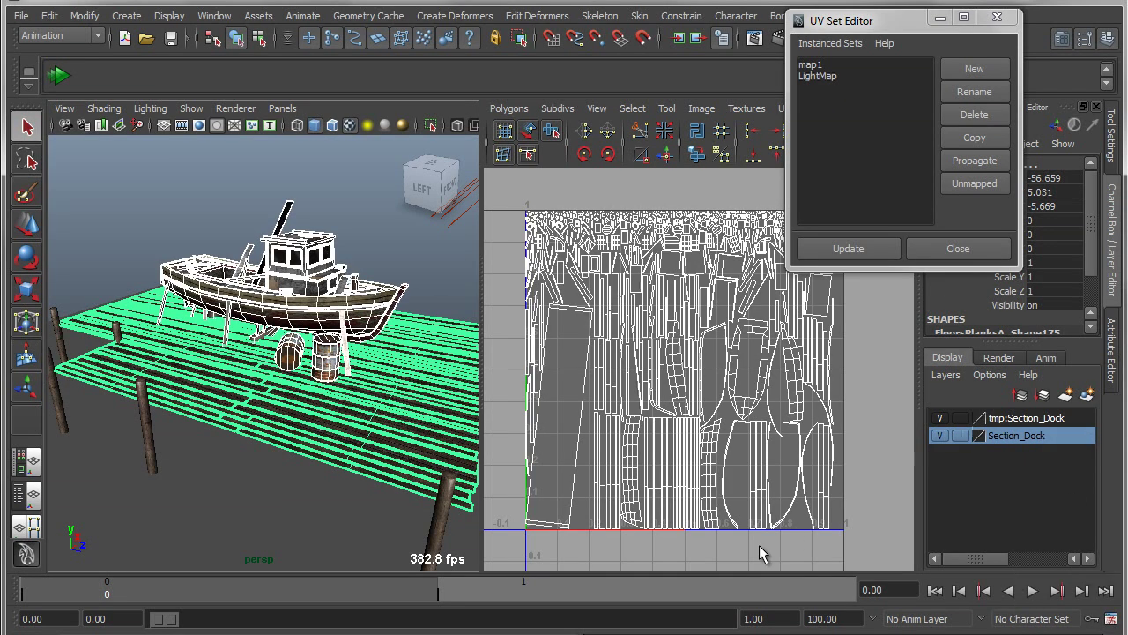
{"action": "left_click", "coordinate": [958, 249]}
Set the UV Set in TURTLE's Texture Bake Settings to LightMap
{"action": "left_click", "coordinate": [722, 37]}
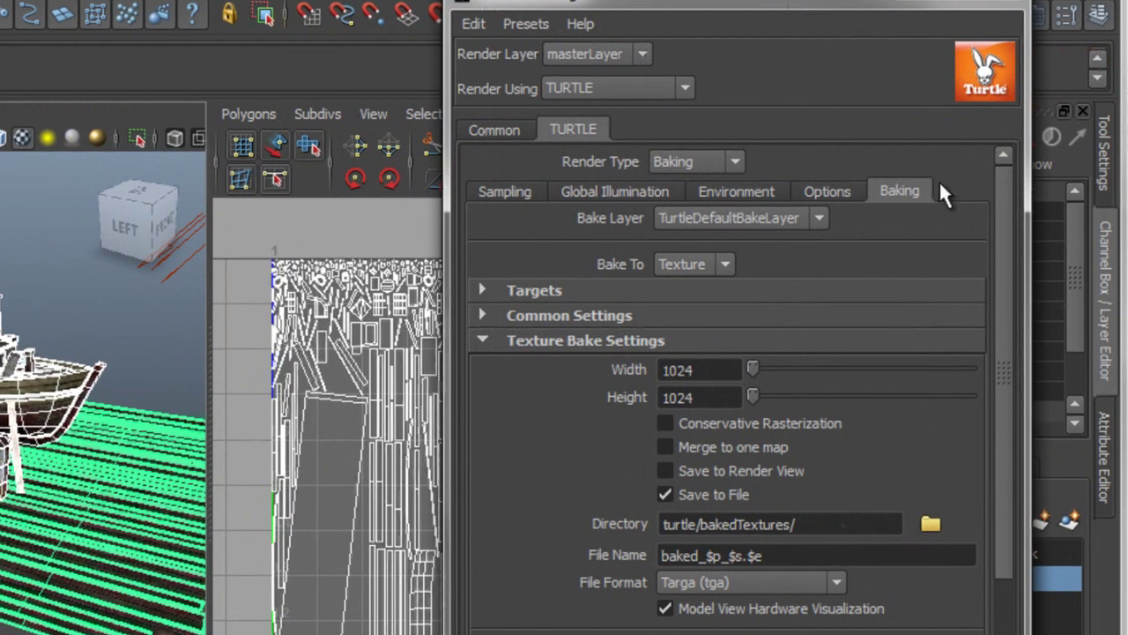
{"action": "scroll", "coordinate": [723, 611], "scroll_direction": "down", "scroll_amount": 5}
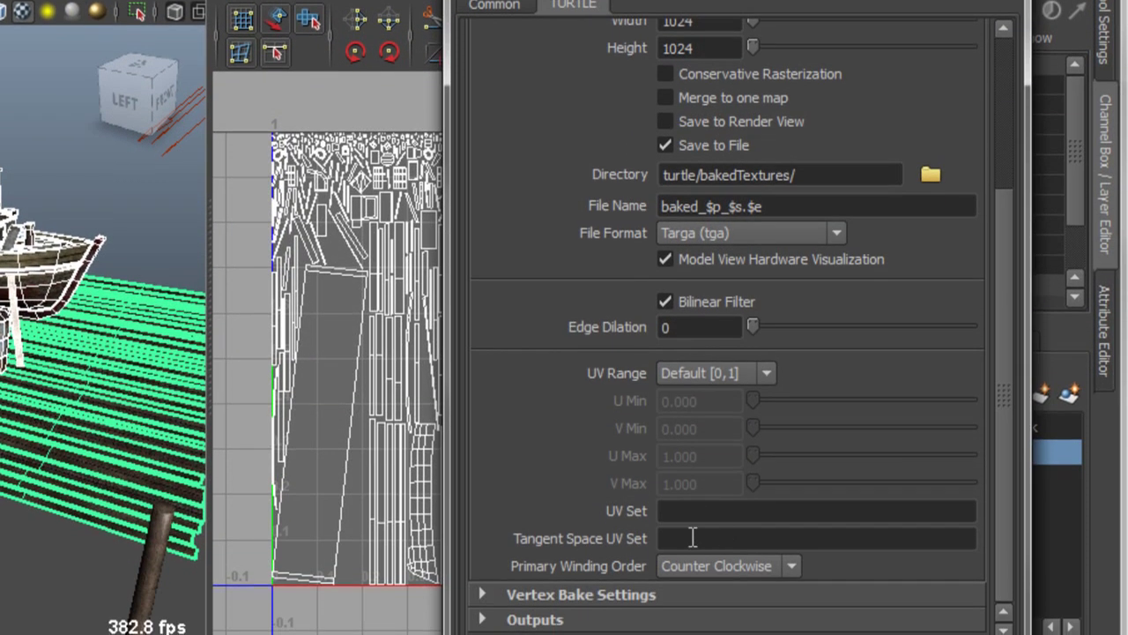
{"action": "left_click", "coordinate": [698, 512]}
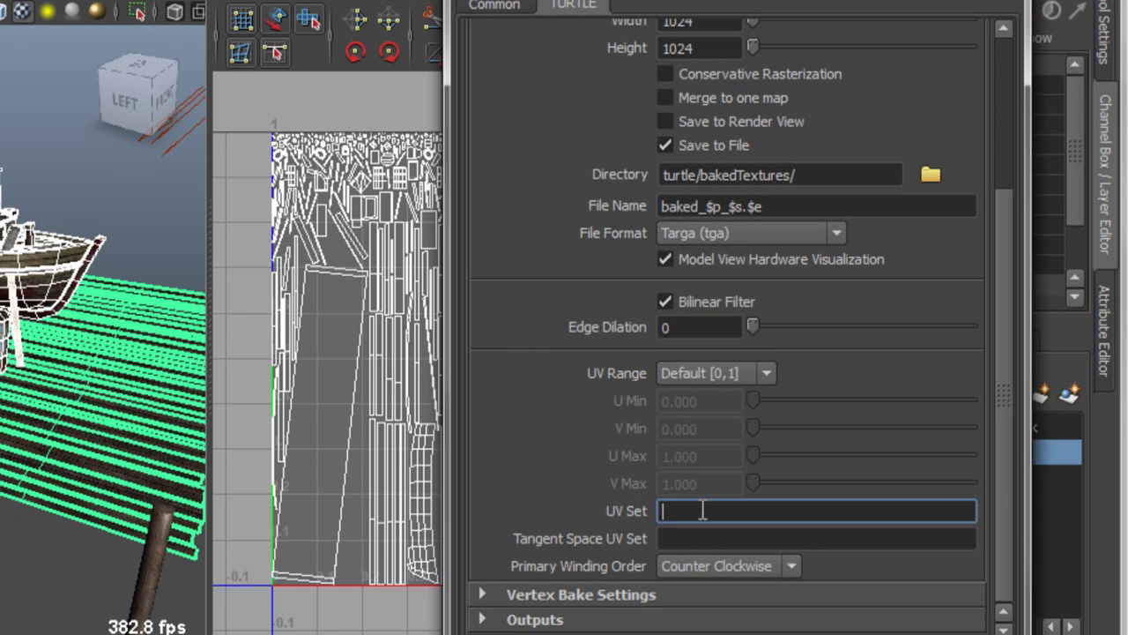
{"action": "type", "text": "LightMap"}
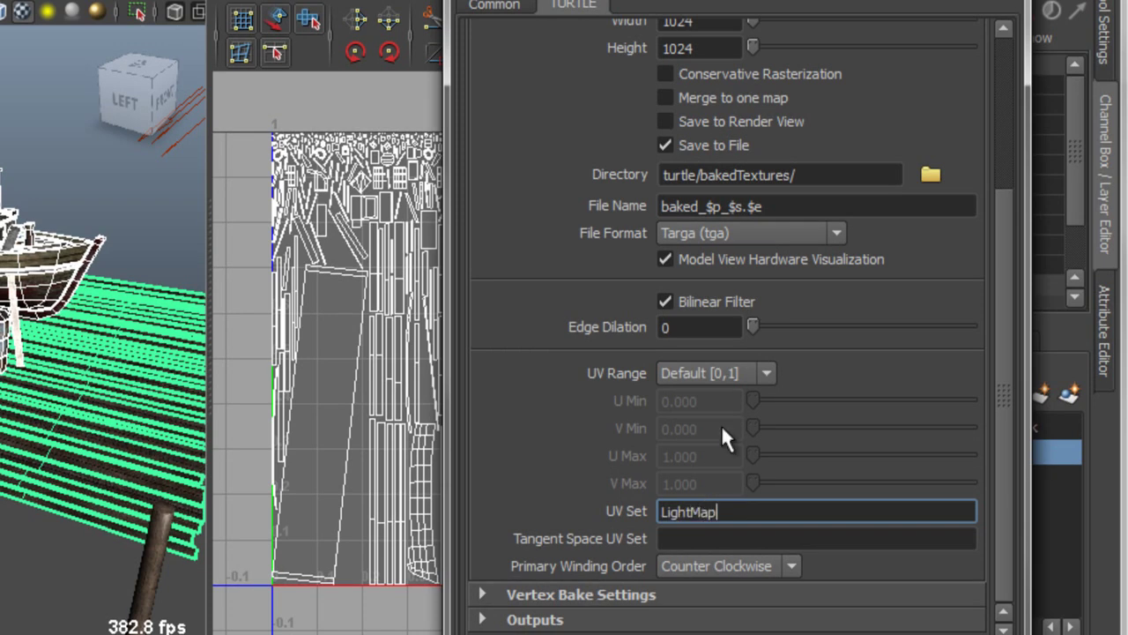
Disable baking of selected surfaces, add the selected dock layer objects as target surfaces, and clear the scene selection
{"action": "scroll", "coordinate": [744, 370], "scroll_direction": "up", "scroll_amount": 5}
{"action": "left_click", "coordinate": [486, 164]}
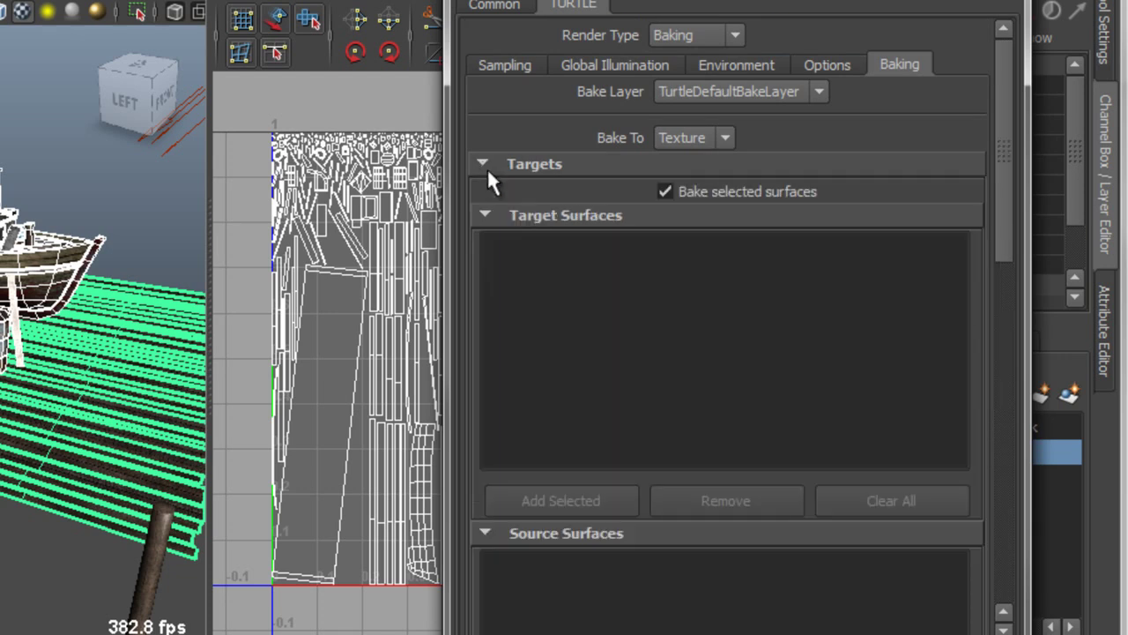
{"action": "left_click", "coordinate": [665, 193]}
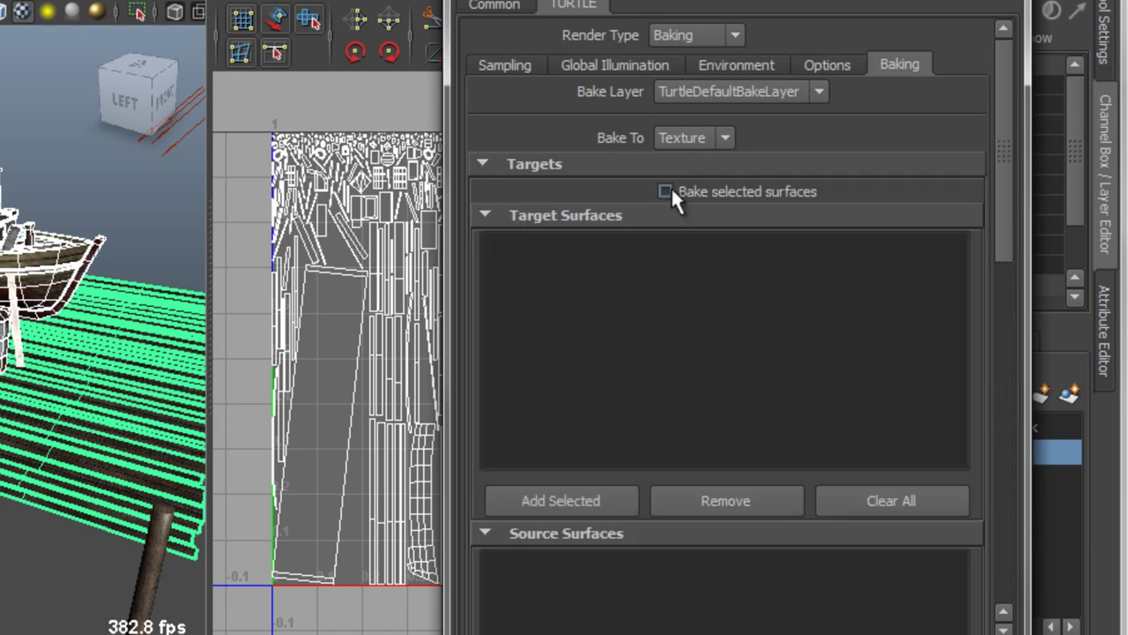
{"action": "left_click", "coordinate": [549, 496]}
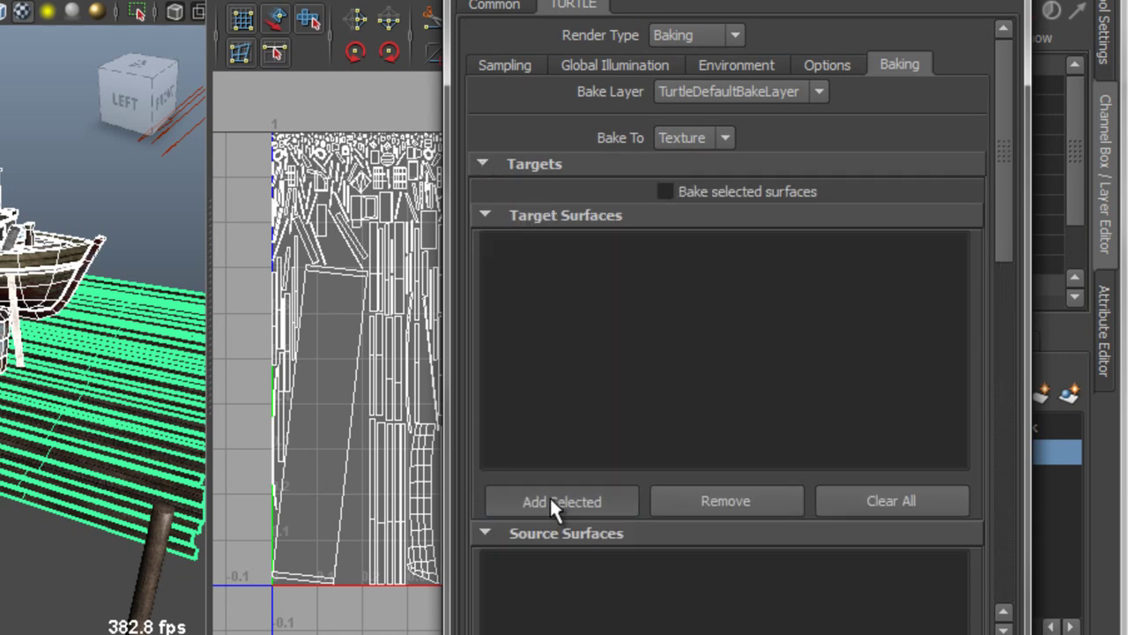
{"action": "left_click", "coordinate": [55, 123]}
{"action": "key", "text": "6"}
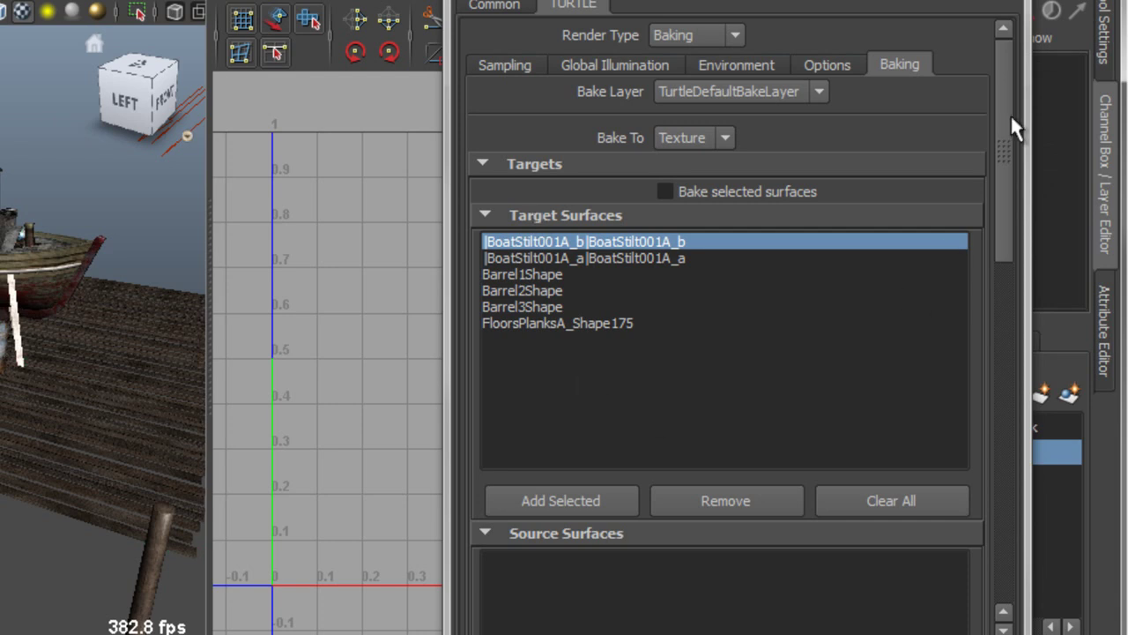
Check the barrels' light map UVs, enable Merge to one map for the texture bake, and clear the scene selection
{"action": "left_click_drag", "start_coordinate": [1003, 133], "coordinate": [1036, 414]}
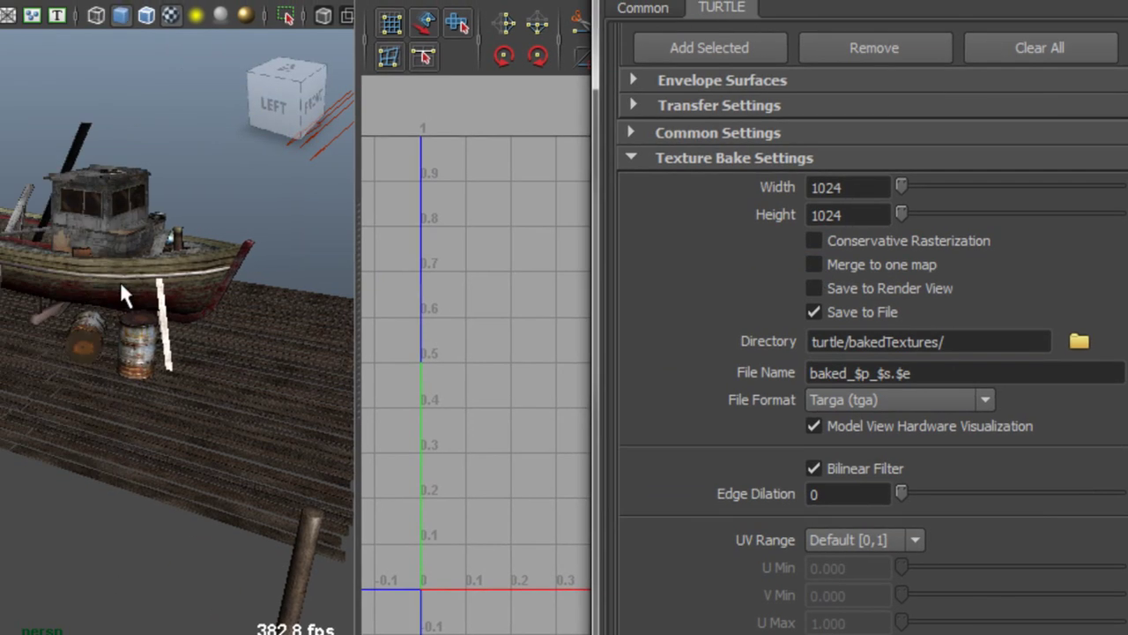
{"action": "left_click", "coordinate": [4, 290]}
{"action": "left_click", "coordinate": [0, 357]}
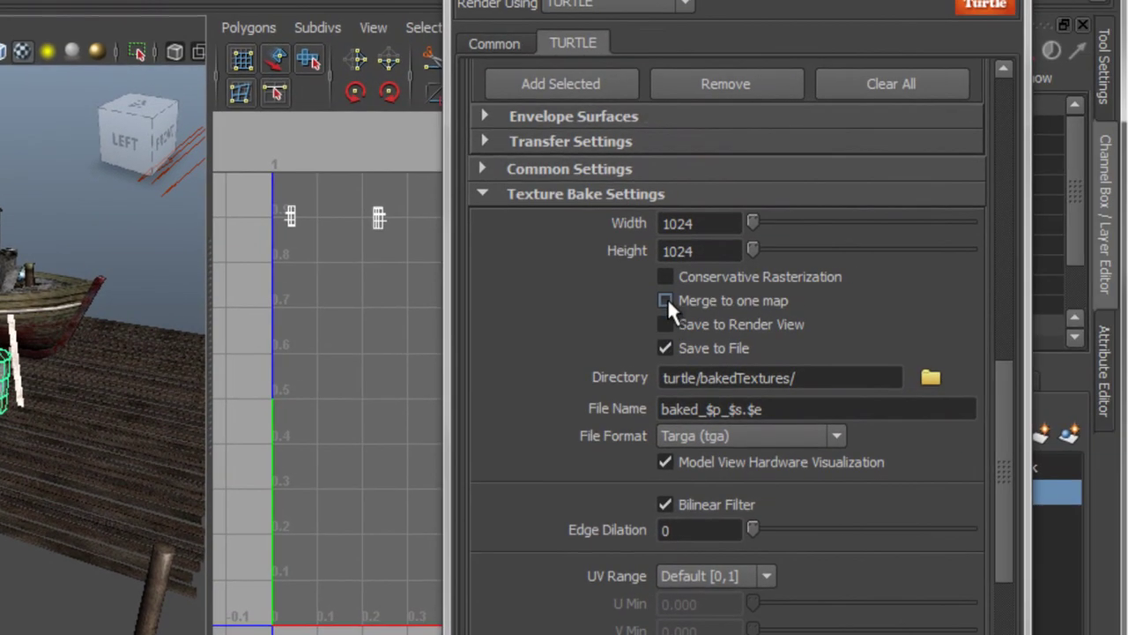
{"action": "left_click", "coordinate": [1127, 273]}
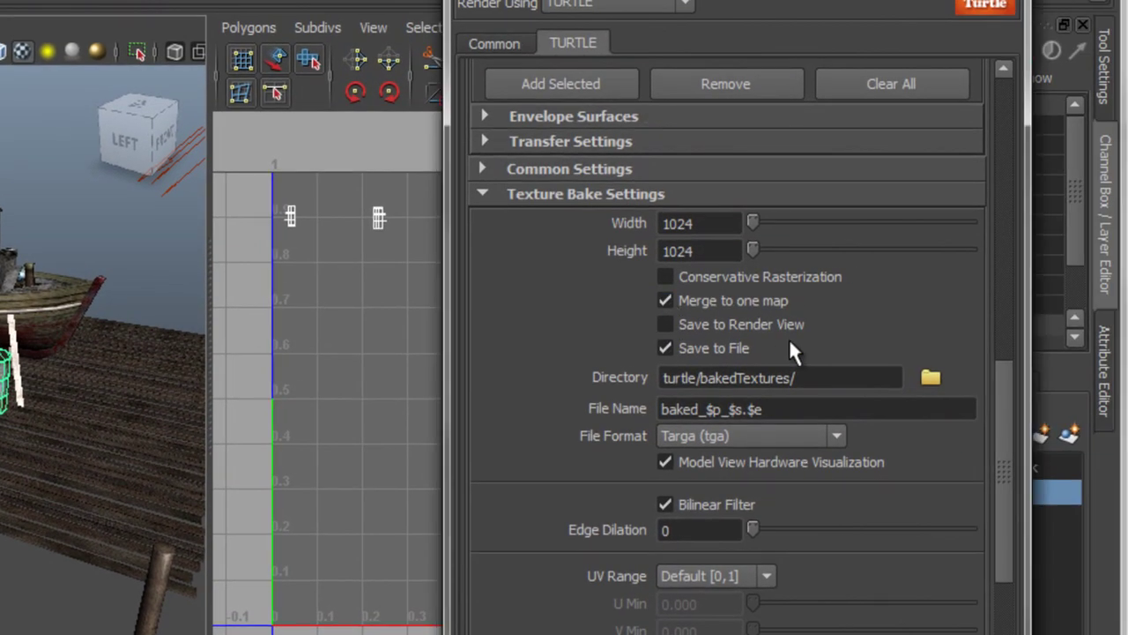
{"action": "left_click", "coordinate": [37, 145]}
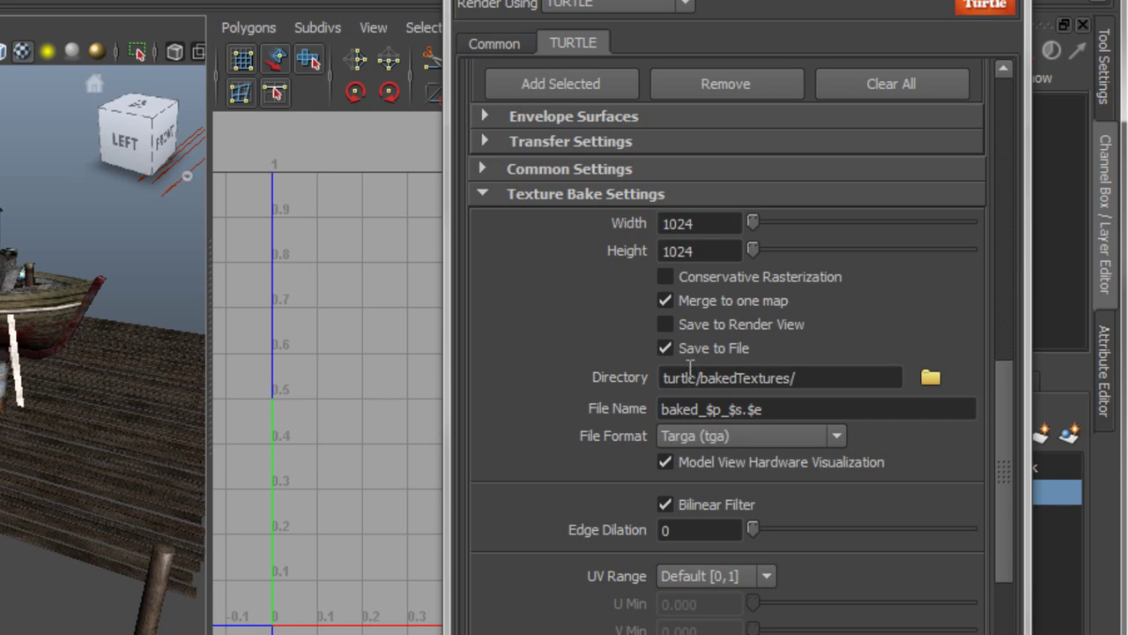
Disable the Full Shading shader output and enable Illumination and Indirect Illumination for the bake
{"action": "scroll", "coordinate": [682, 358], "scroll_direction": "down", "scroll_amount": 5}
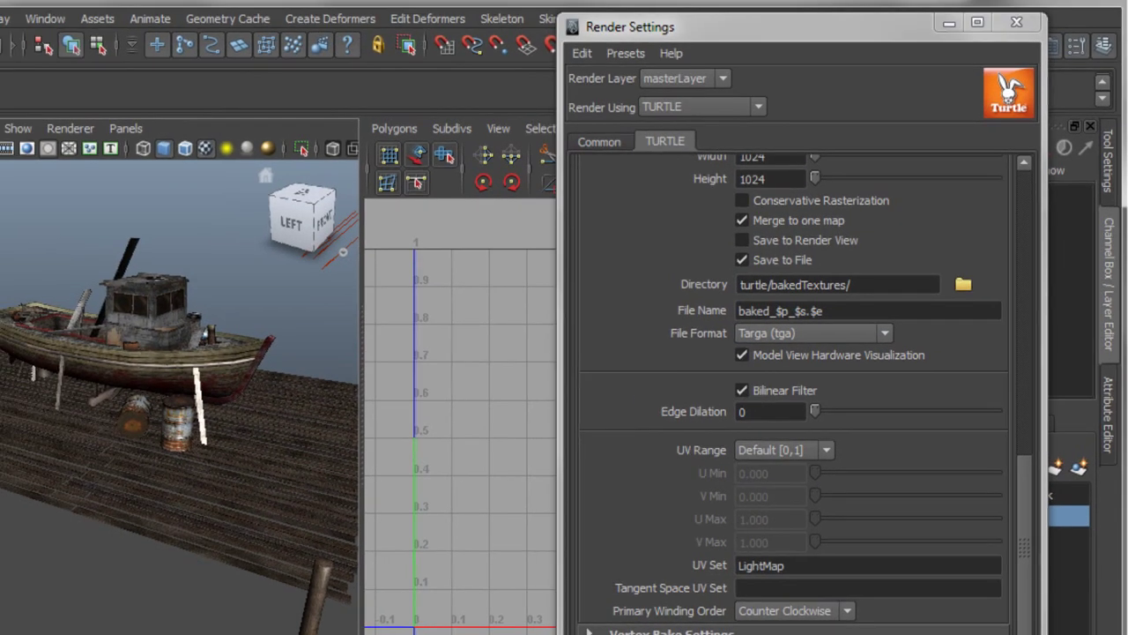
{"action": "scroll", "coordinate": [775, 354], "scroll_direction": "down", "scroll_amount": 4}
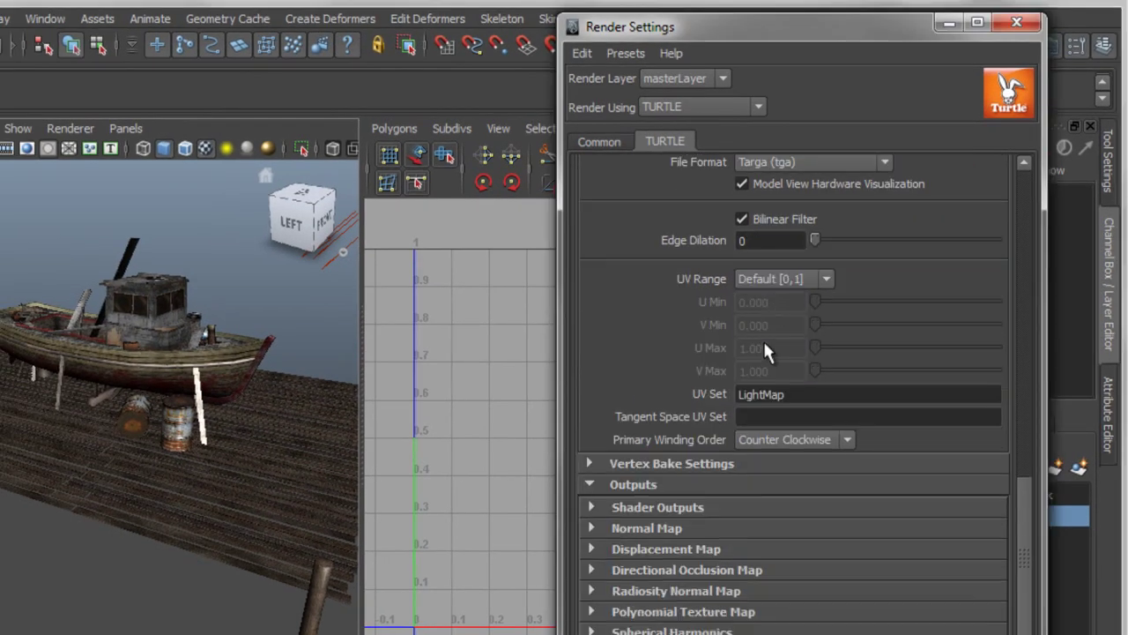
{"action": "left_click", "coordinate": [591, 508]}
{"action": "scroll", "coordinate": [961, 275], "scroll_direction": "down", "scroll_amount": 4}
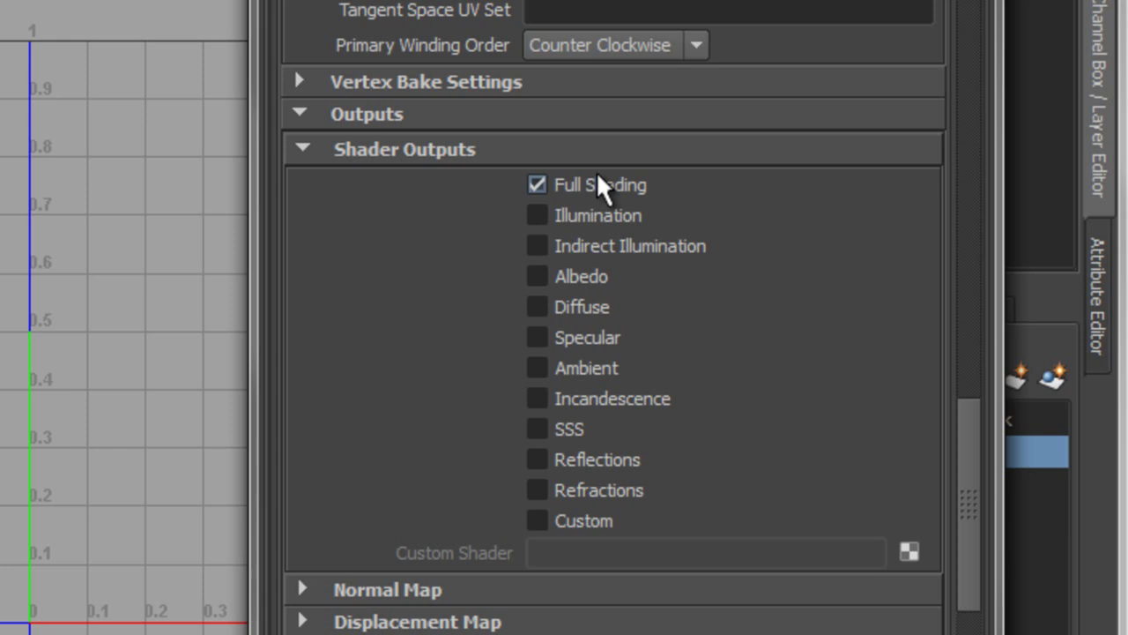
{"action": "left_click", "coordinate": [537, 184]}
{"action": "left_click", "coordinate": [537, 215]}
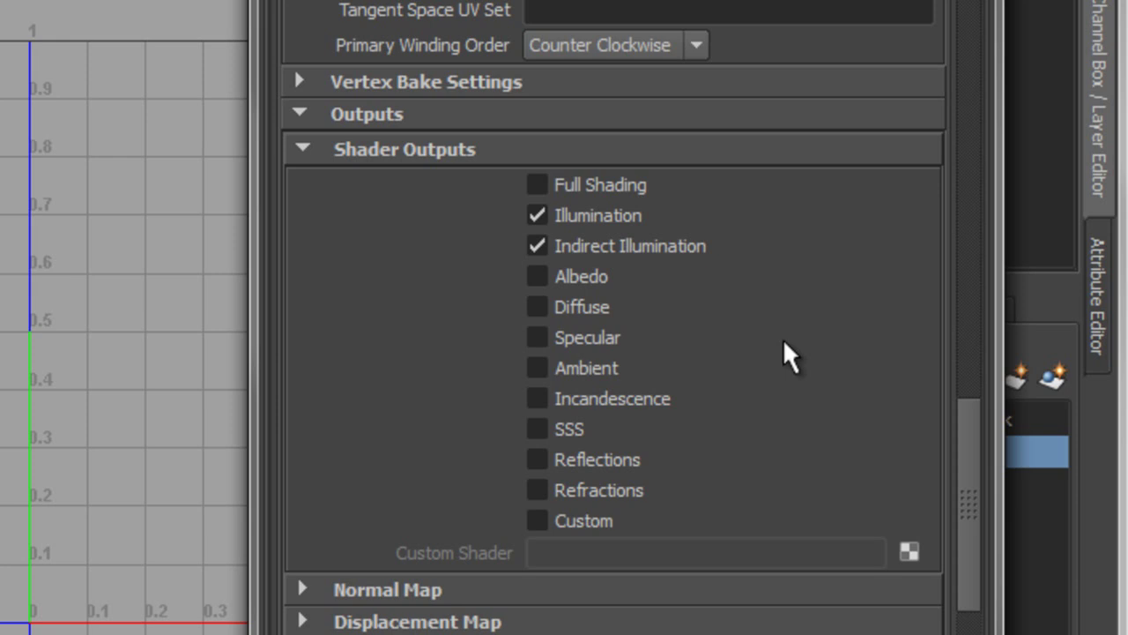
Return to the full perspective view and bring the boat and dock into view beside the render settings
{"action": "key", "text": "space"}
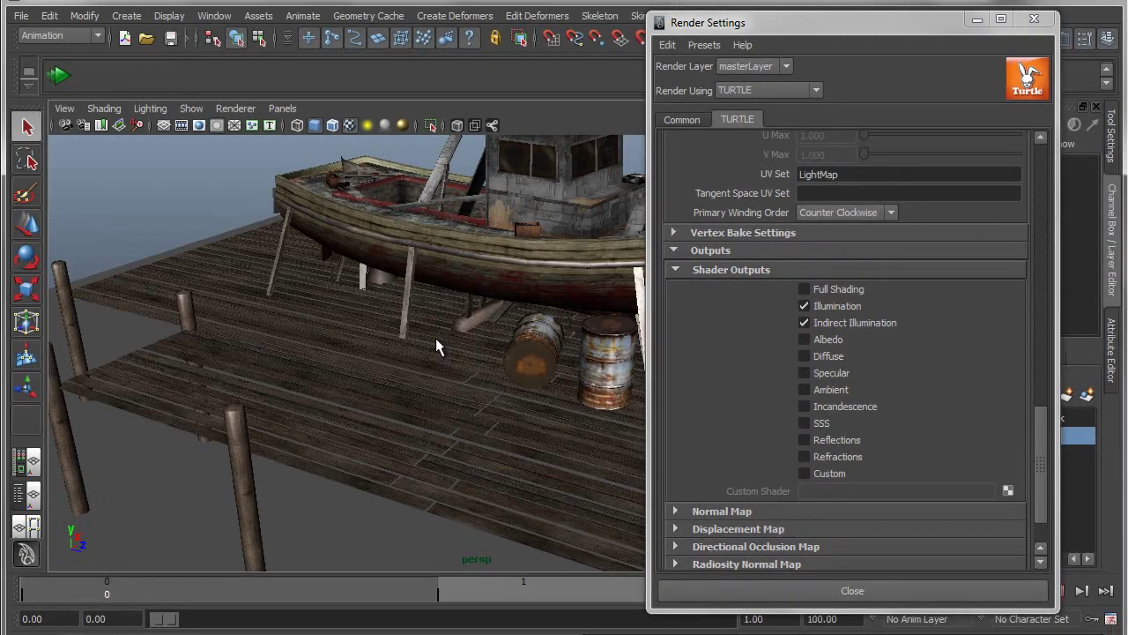
{"action": "left_click_drag", "start_coordinate": [309, 364], "coordinate": [167, 326], "text": "alt"}
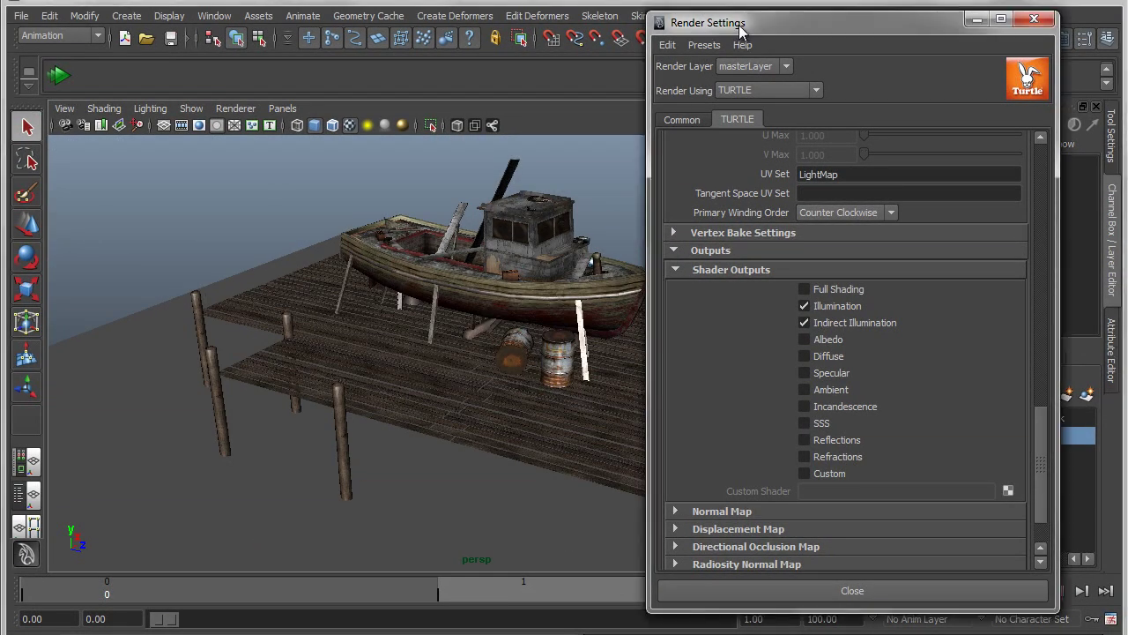
Close the render settings and run the TURTLE texture bake of the boat and dock from the Render View
{"action": "left_click", "coordinate": [1034, 19]}
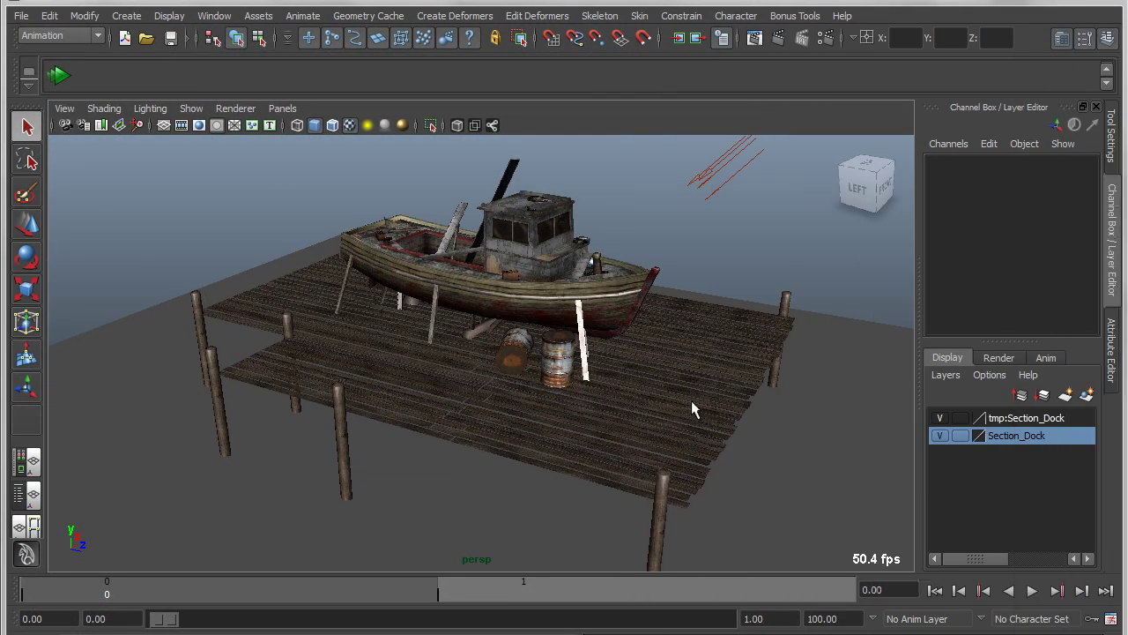
{"action": "left_click_drag", "start_coordinate": [553, 513], "coordinate": [572, 26]}
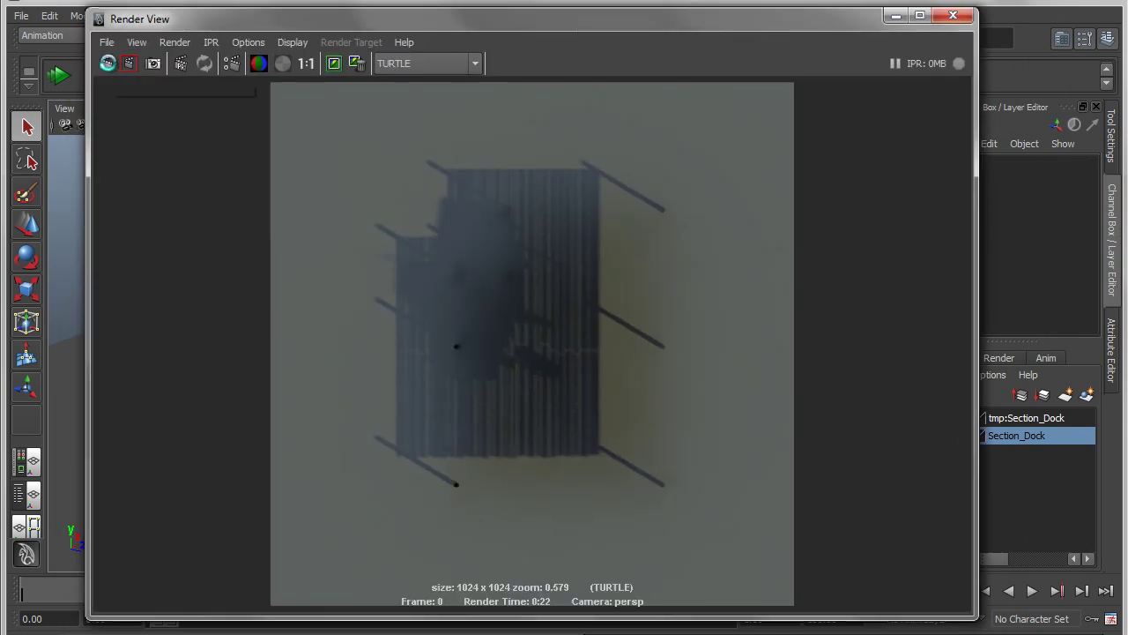
{"action": "left_click", "coordinate": [108, 62]}
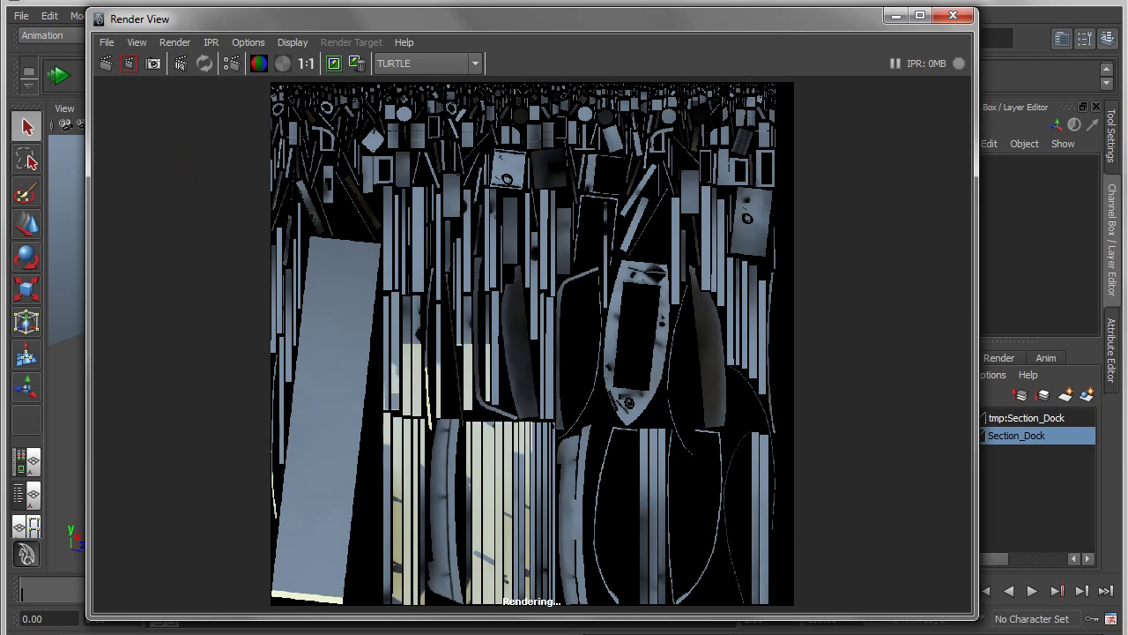
Put the Render View away and examine the baked result on the boat, barrels and dock from close up and from the opposite side
{"action": "left_click_drag", "start_coordinate": [599, 13], "coordinate": [599, 633]}
{"action": "left_click_drag", "start_coordinate": [540, 361], "coordinate": [379, 366], "text": "alt"}
{"action": "right_click_drag", "start_coordinate": [379, 367], "coordinate": [655, 396], "text": "alt"}
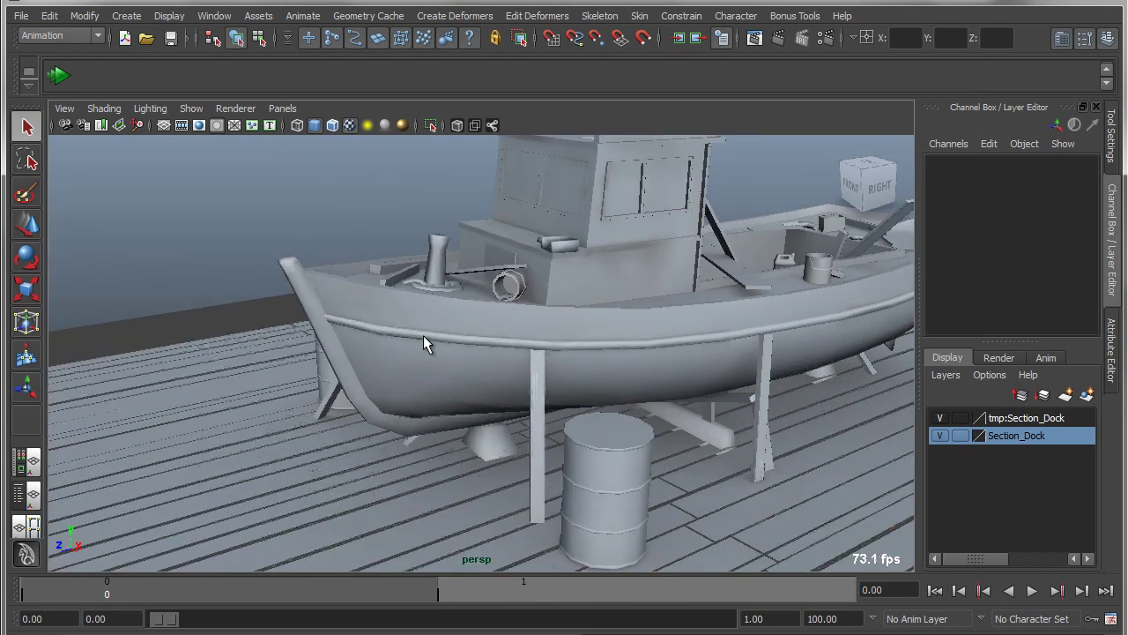
{"action": "scroll", "coordinate": [589, 336], "scroll_direction": "down", "scroll_amount": 5}
{"action": "scroll", "coordinate": [588, 336], "scroll_direction": "down", "scroll_amount": 5}
{"action": "left_click_drag", "start_coordinate": [589, 335], "coordinate": [737, 336], "text": "alt"}
{"action": "middle_click_drag", "start_coordinate": [681, 333], "coordinate": [668, 355], "text": "alt"}
{"action": "right_click_drag", "start_coordinate": [668, 355], "coordinate": [766, 380], "text": "alt"}
{"action": "left_click_drag", "start_coordinate": [766, 380], "coordinate": [699, 355], "text": "alt"}
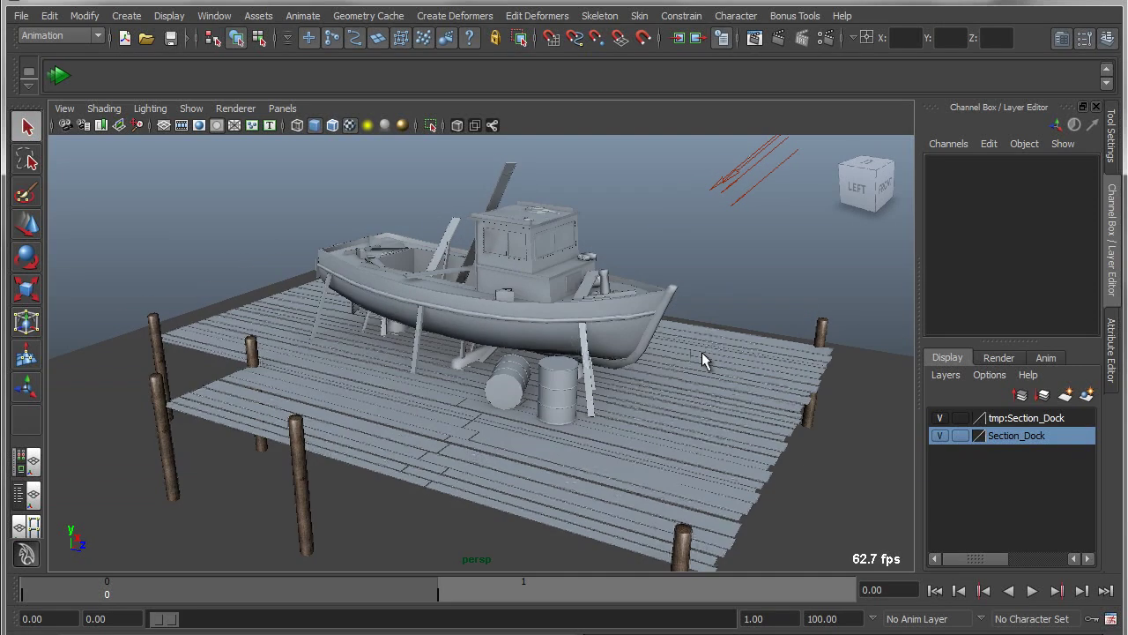
{"action": "left_click_drag", "start_coordinate": [546, 338], "coordinate": [548, 344], "text": "alt"}
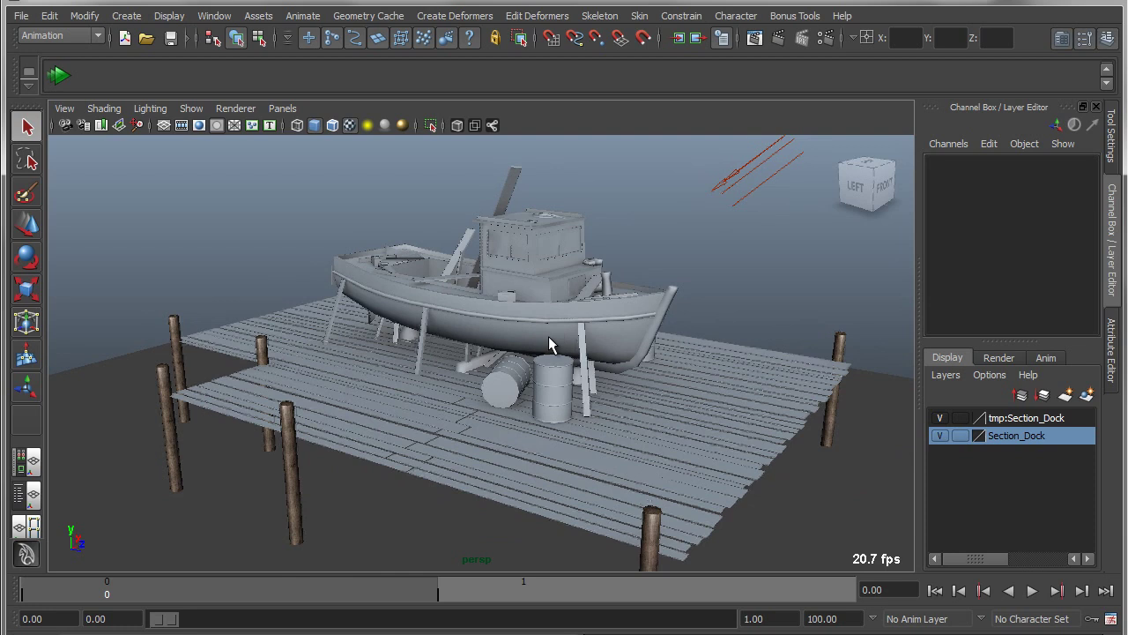
Show the Hypershade beside the perspective view, graph the dock floor planks' material network, and inspect its wood colour and normal map textures
{"action": "left_click", "coordinate": [26, 461]}
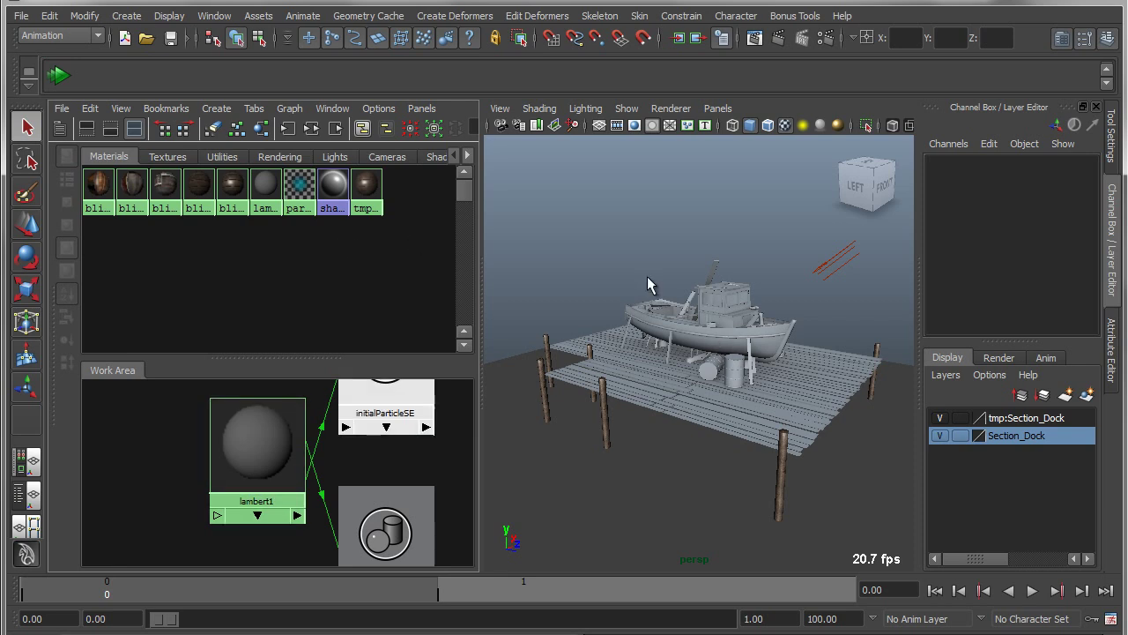
{"action": "left_click", "coordinate": [828, 391]}
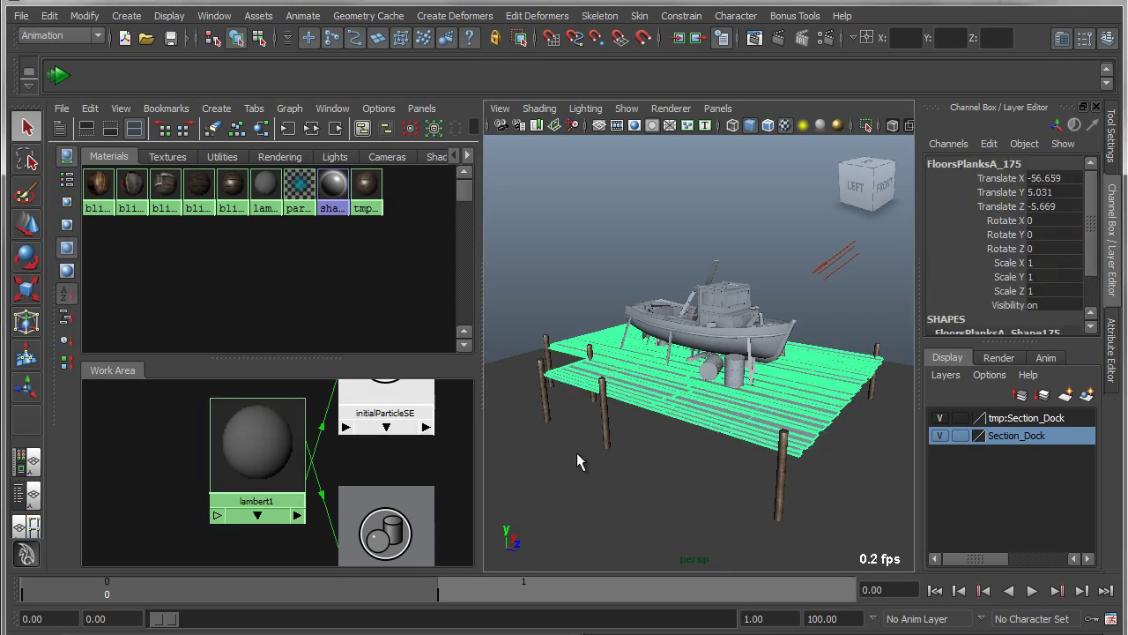
{"action": "left_click", "coordinate": [261, 129]}
{"action": "scroll", "coordinate": [319, 518], "scroll_direction": "up", "scroll_amount": 5}
{"action": "left_click", "coordinate": [265, 409]}
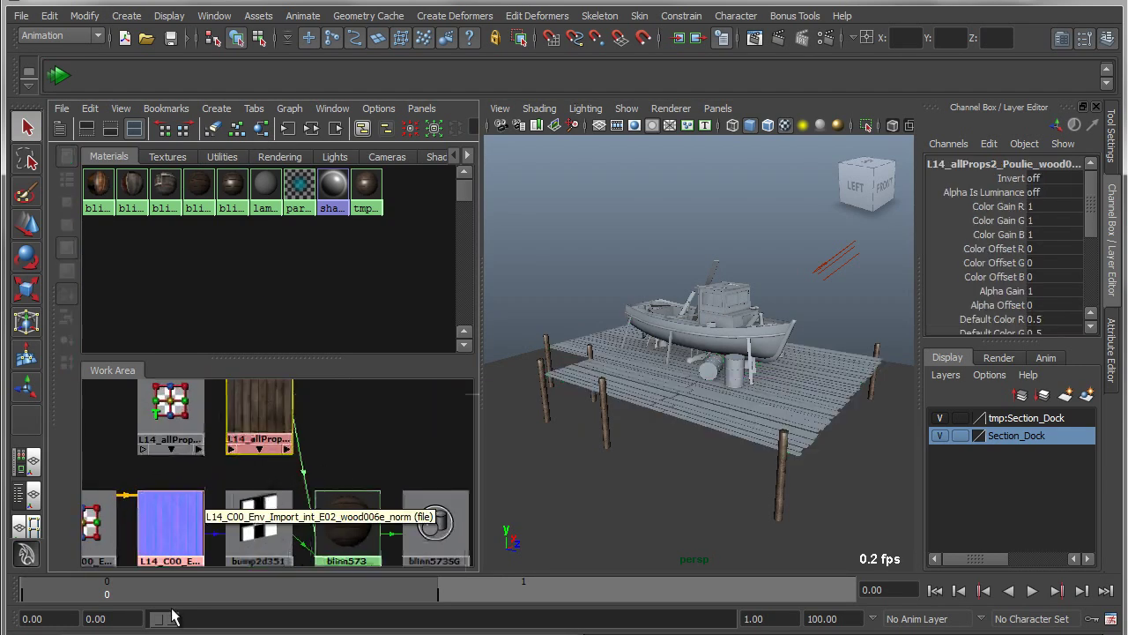
{"action": "left_click", "coordinate": [178, 539]}
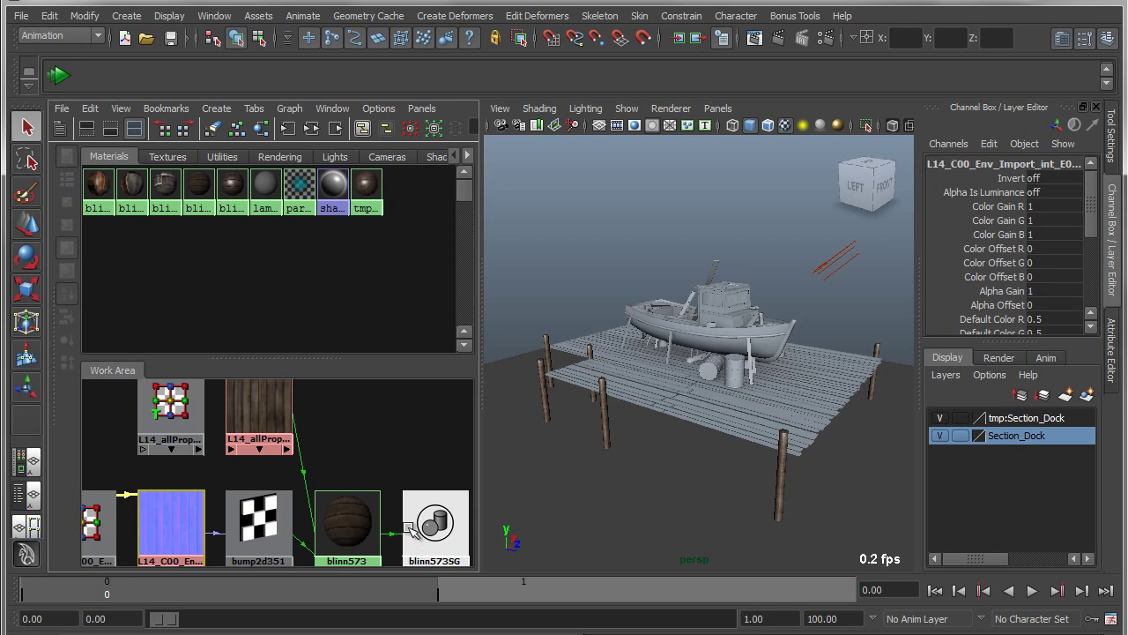
Delete the ilrHwBakeVisualizer4 node connected to the dock planks' blinn material
{"action": "scroll", "coordinate": [369, 551], "scroll_direction": "down", "scroll_amount": 3}
{"action": "middle_click_drag", "start_coordinate": [319, 518], "coordinate": [315, 444], "text": "alt"}
{"action": "left_click", "coordinate": [265, 506]}
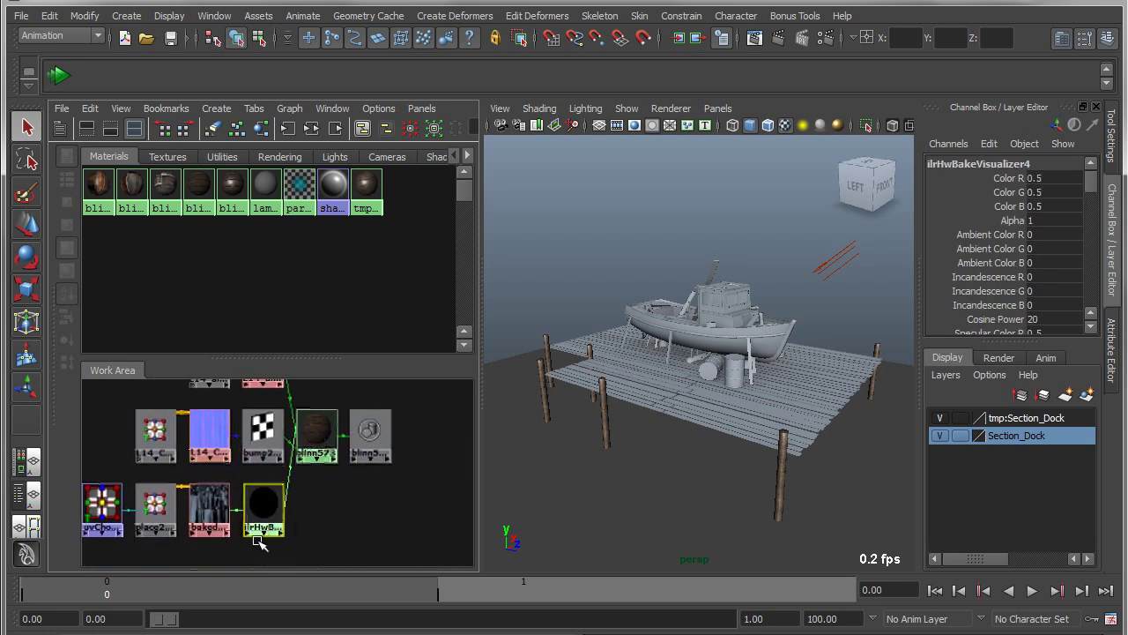
{"action": "left_click_drag", "start_coordinate": [264, 509], "coordinate": [291, 517]}
{"action": "key", "text": "Delete"}
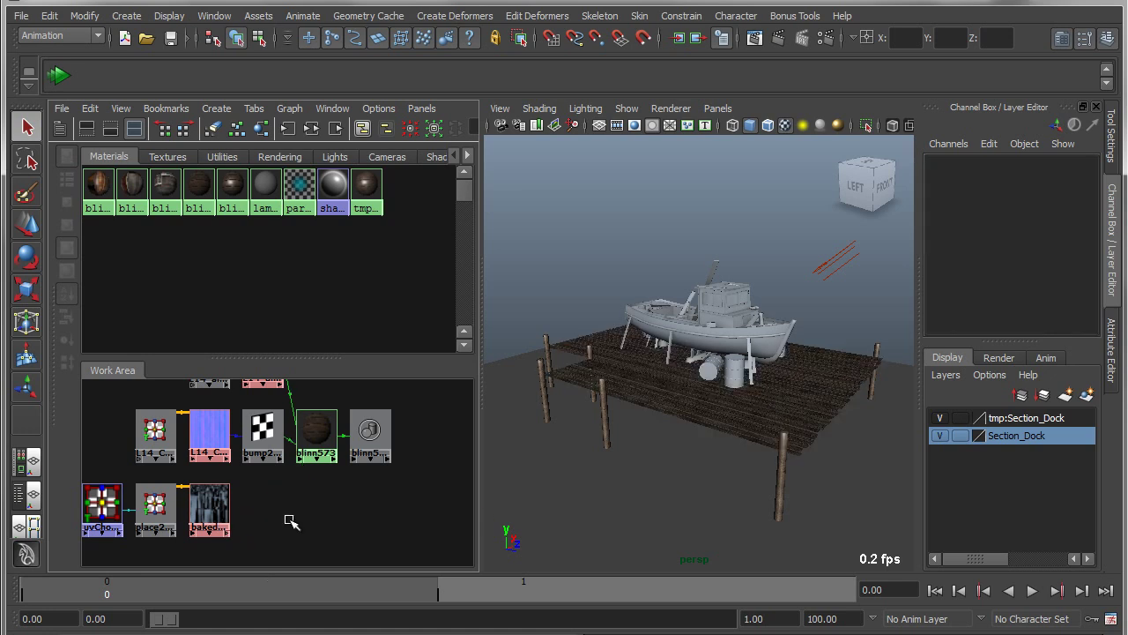